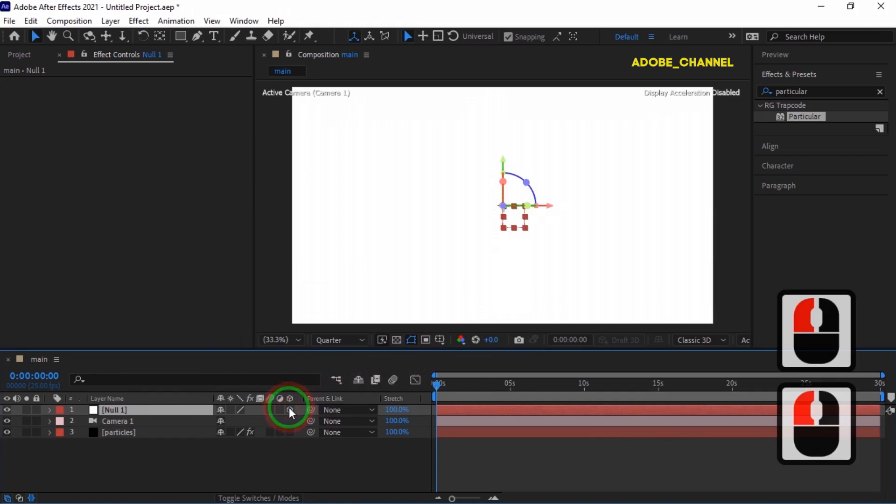
Parent Camera 1 to Null 1, then keyframe the null's Position at 0:00:00:00 and set its Z value to 4500 at 0:00:29:24
left_click_drag(313, 422, 119, 413)
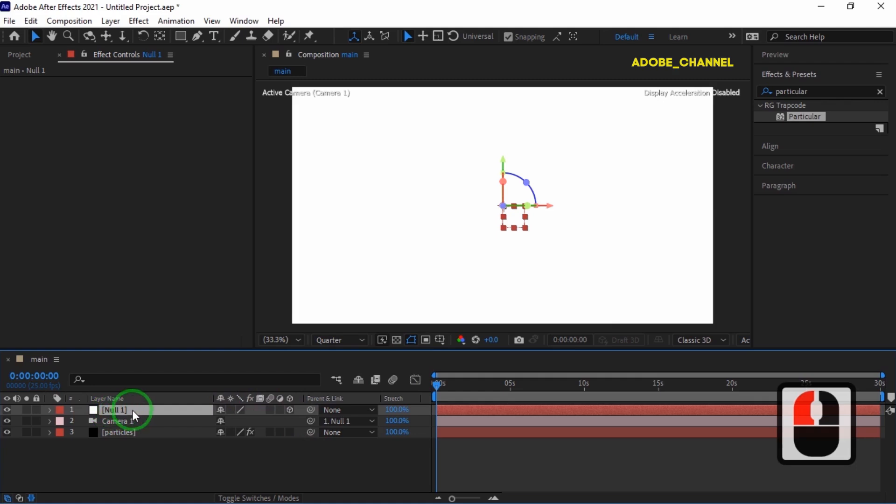
key("p")
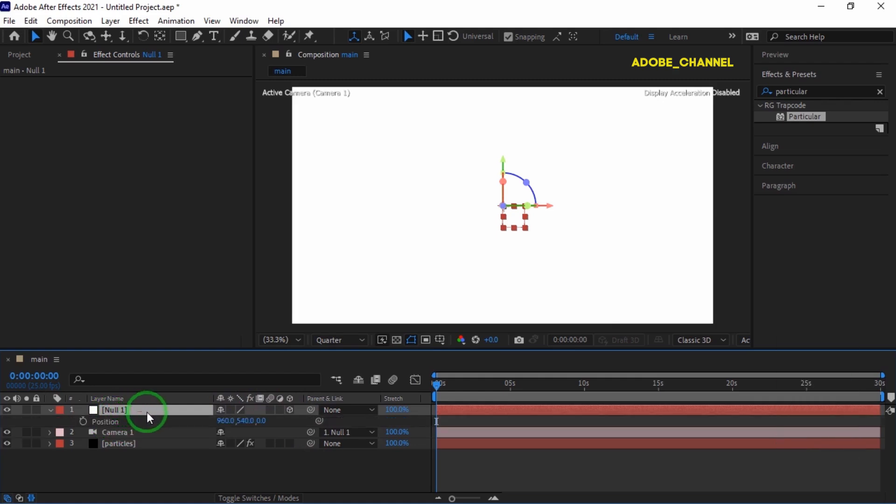
left_click(83, 421)
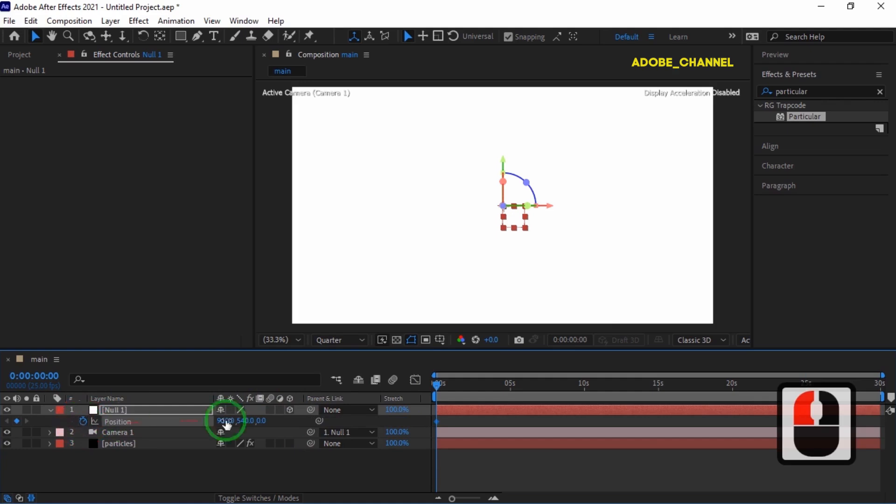
left_click_drag(437, 384, 884, 397)
left_click(883, 396)
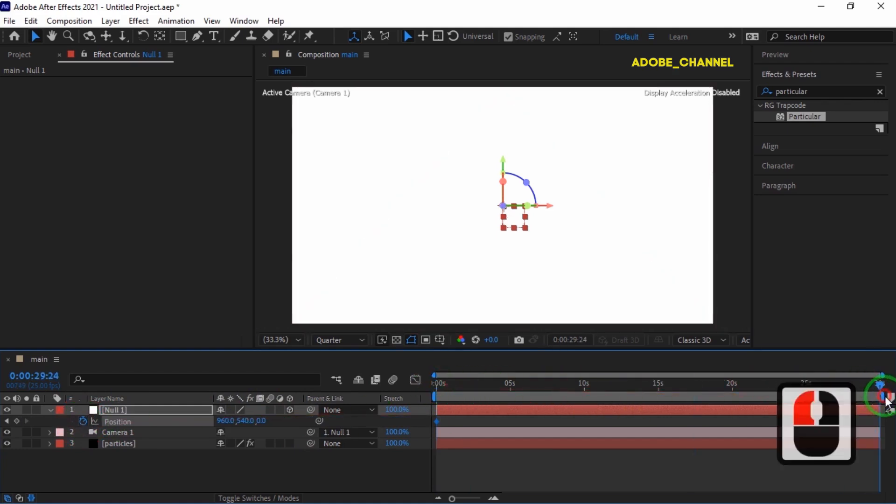
left_click(262, 421)
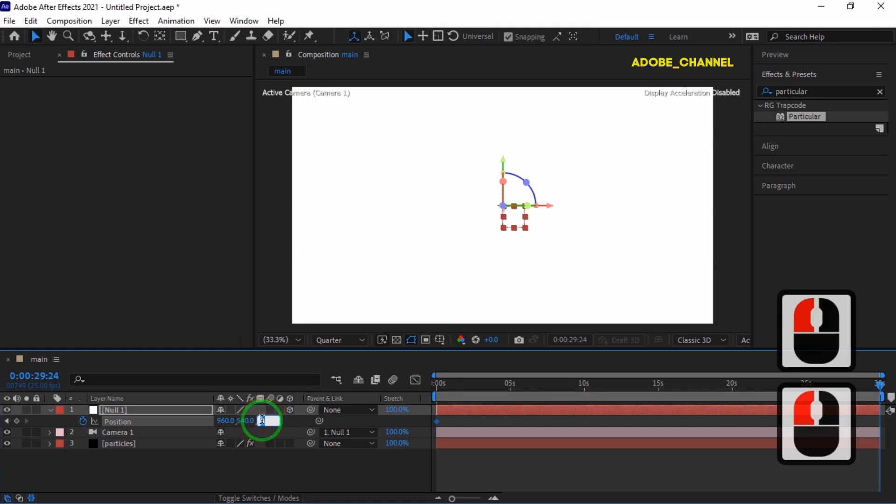
type("4500")
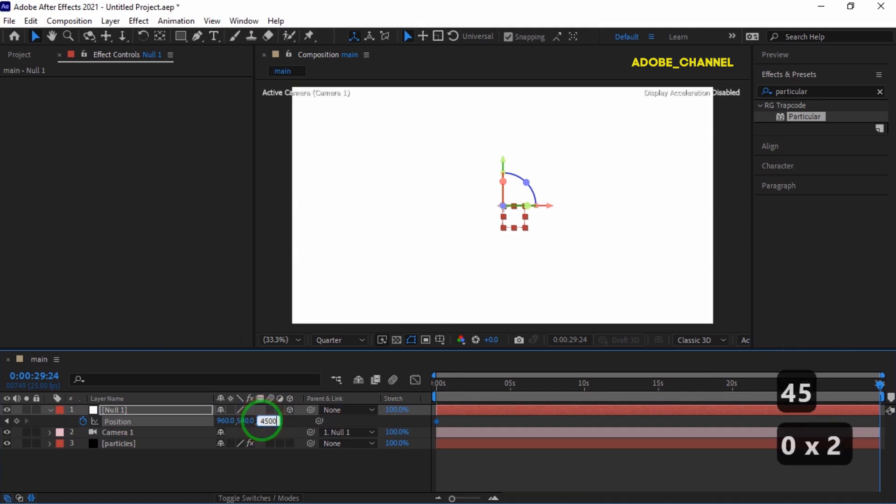
key("Return")
Keyframe Null 1's Z Rotation at 0:00:29:24 with 0° and set it to 180° at 0:00:00:00
key("r")
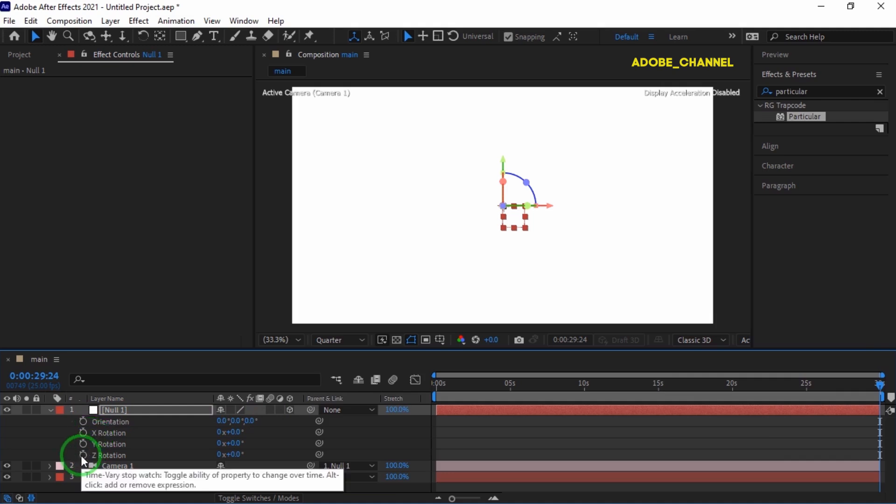
left_click(82, 456)
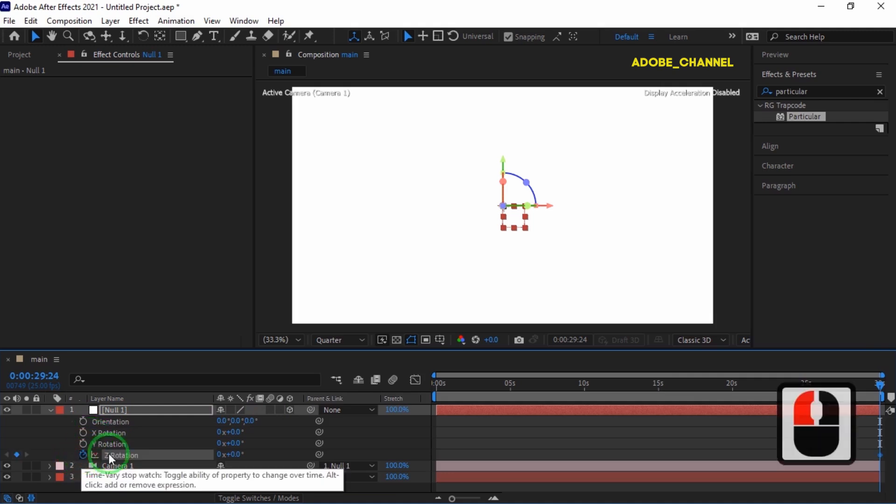
left_click(438, 388)
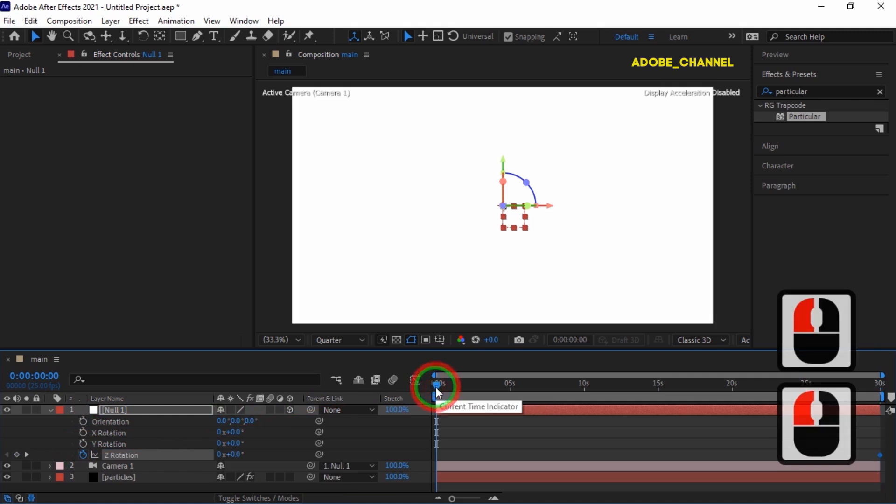
left_click(234, 454)
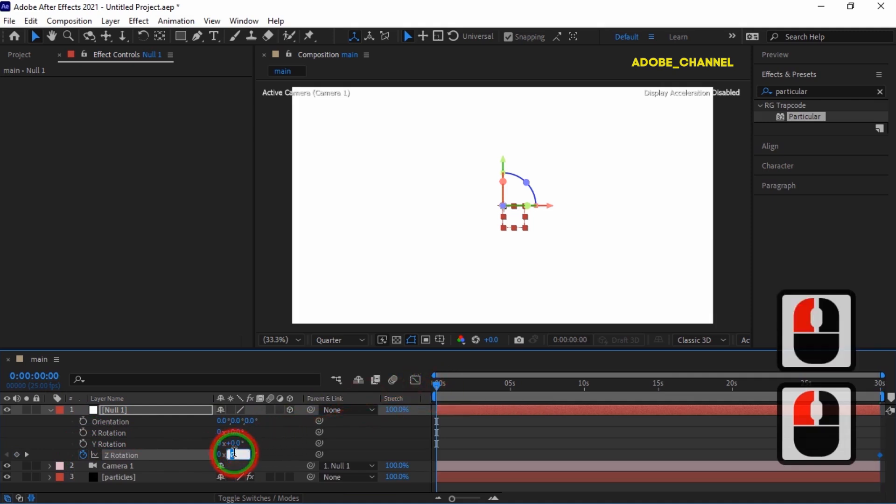
type("180")
key("Return")
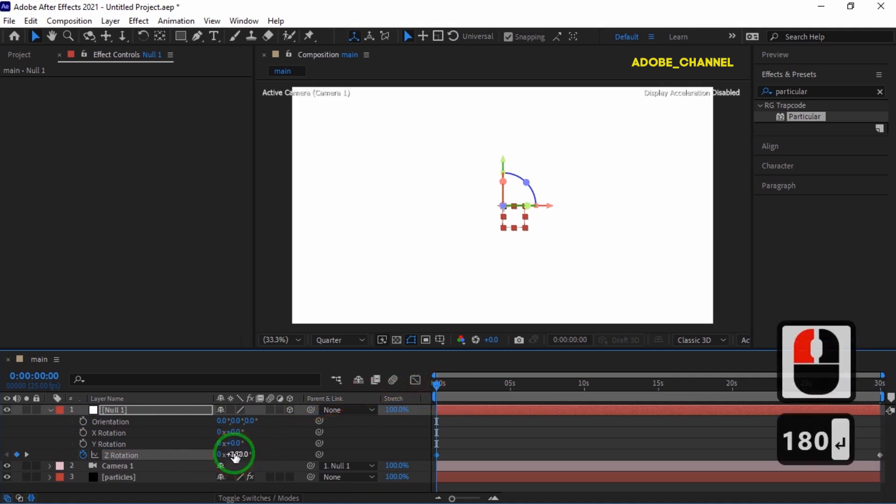
left_click(50, 410)
Create a new composition named "shapes" at 500 x 500 px with a duration of 0:00:15:00
left_click(19, 55)
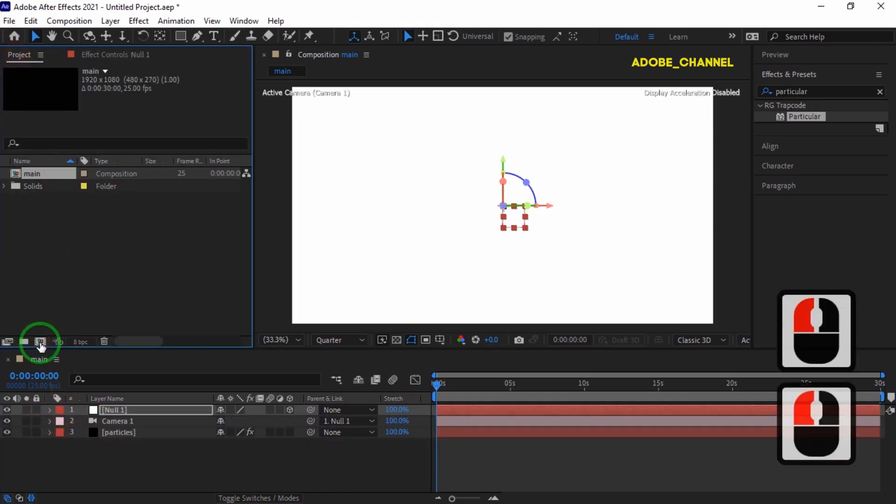
left_click(41, 343)
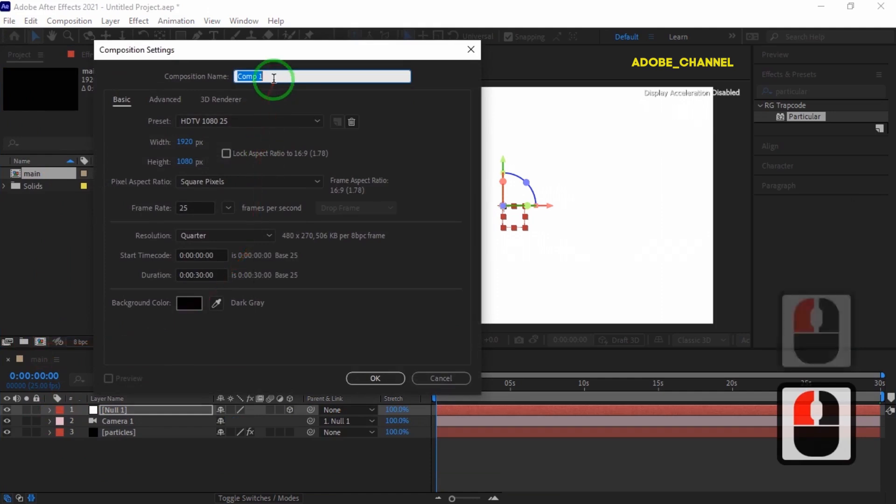
type("sh")
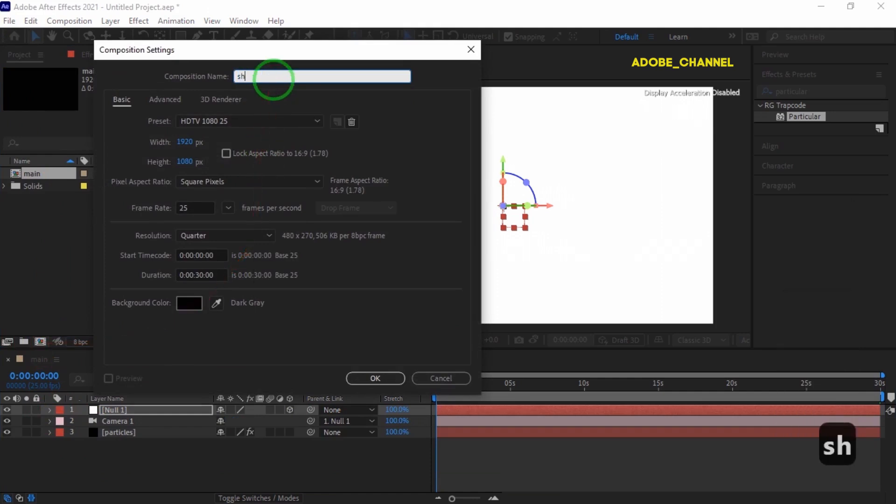
type("apes")
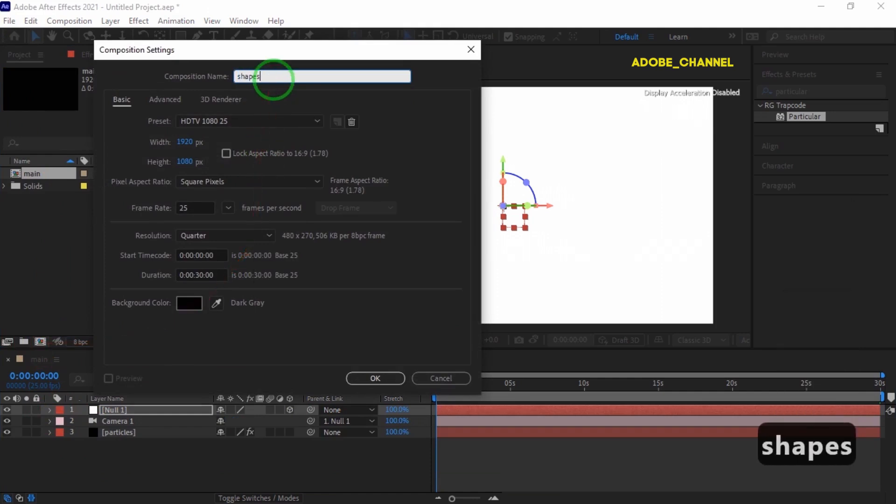
left_click(185, 141)
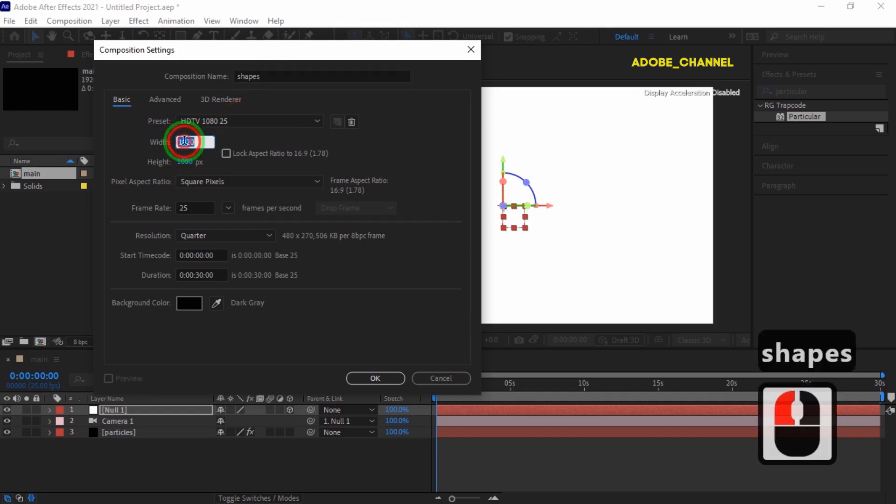
type("500")
left_click(189, 162)
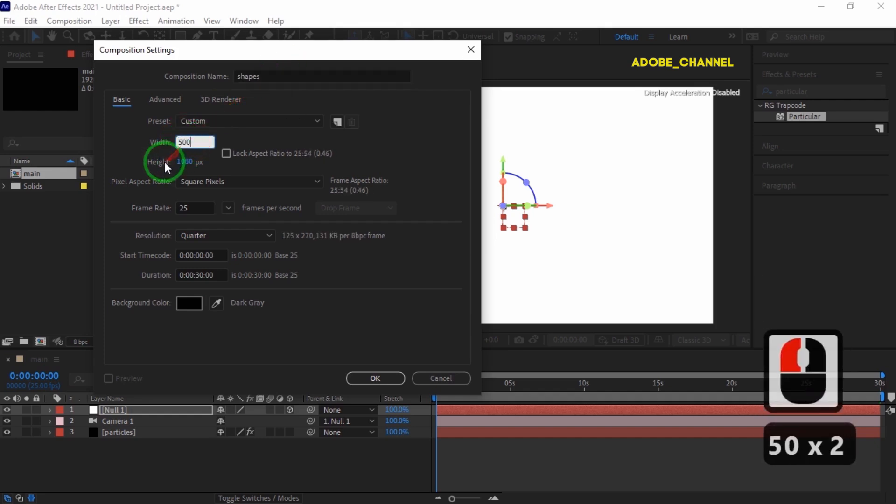
type("500")
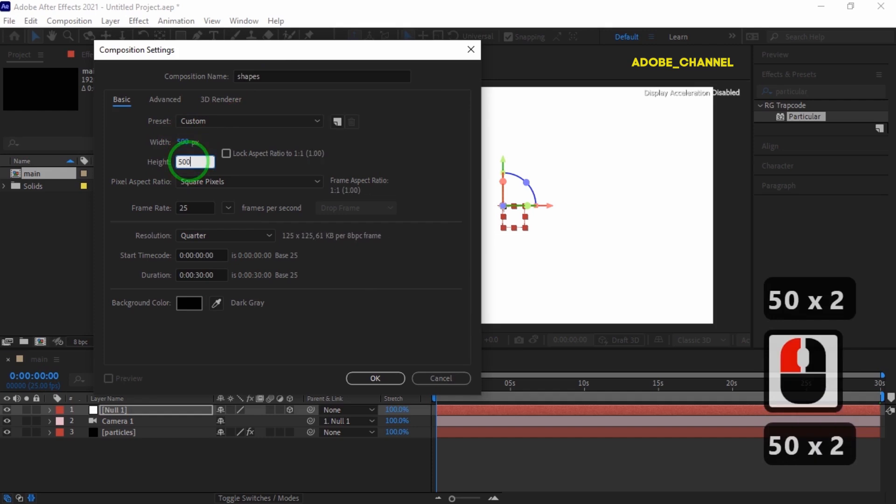
left_click(202, 275)
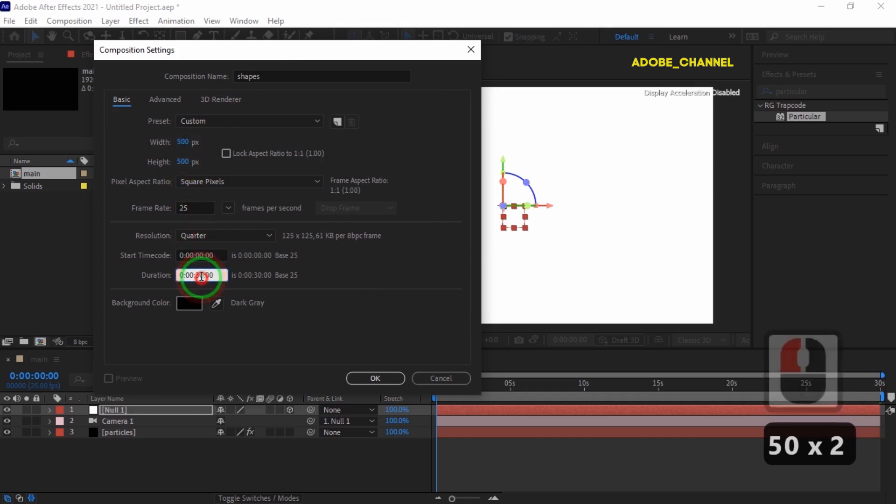
double_click(196, 275)
type("15")
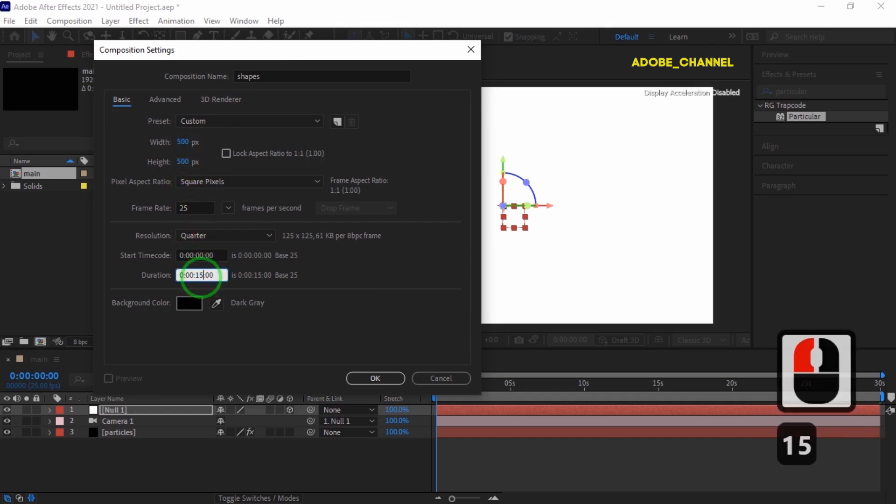
left_click(379, 380)
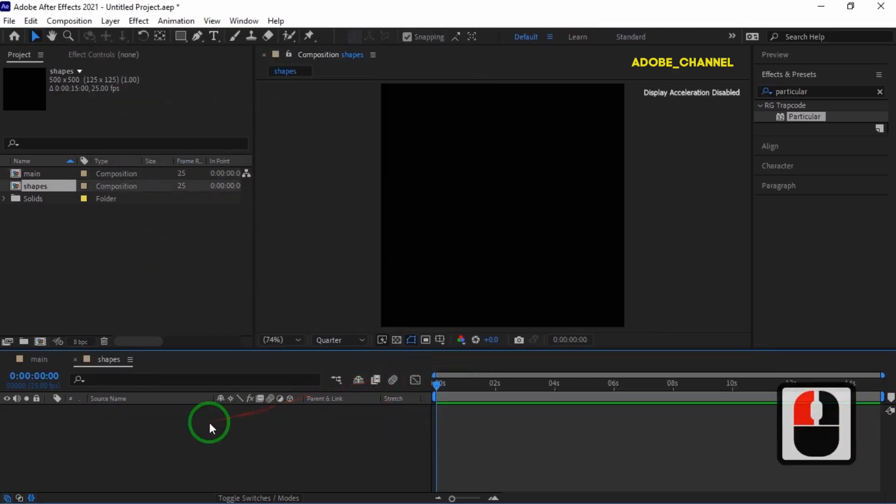
Add an empty shape layer to the shapes composition
right_click(209, 422)
mouse_move(283, 266)
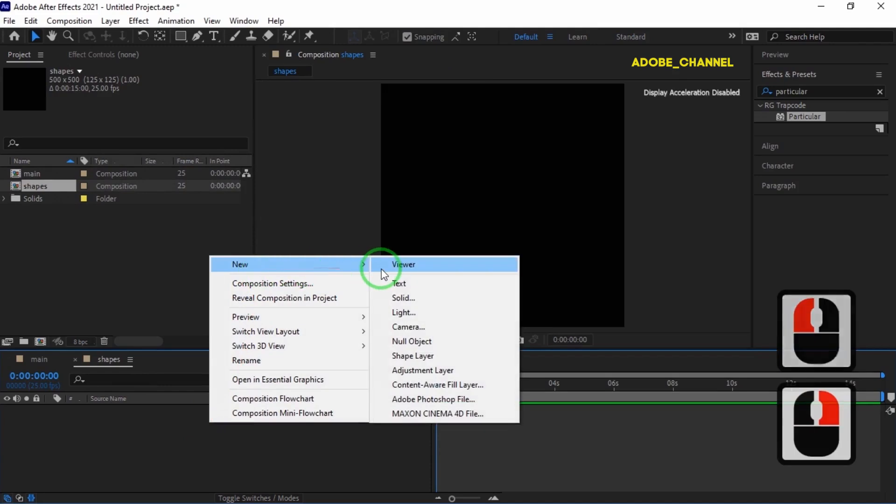
left_click(405, 355)
key("q")
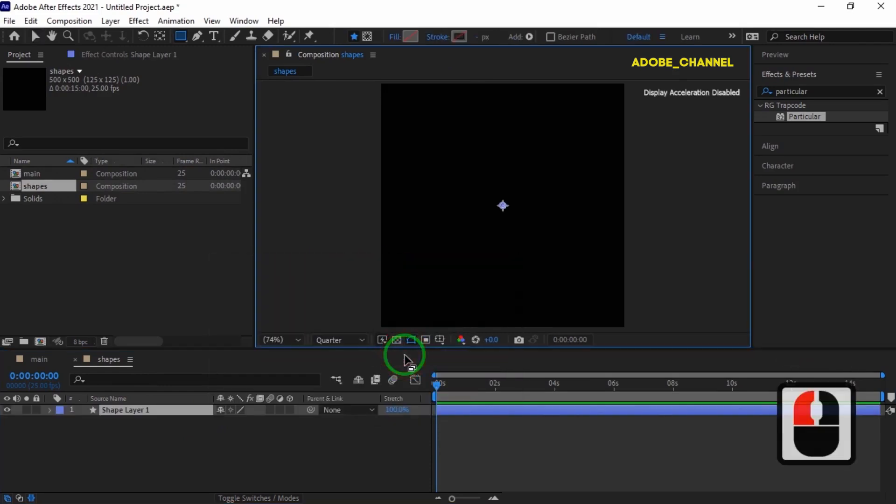
Add a Polystar path to the shape layer's contents and set its type to Polygon
left_click(50, 410)
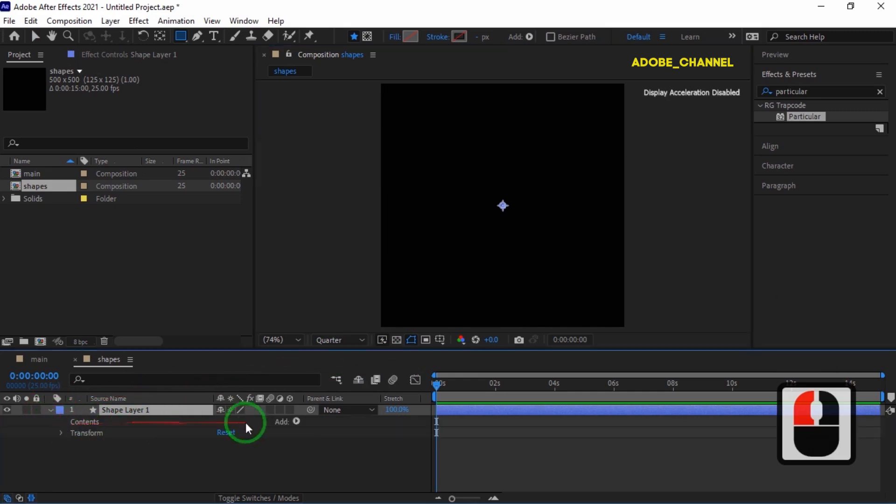
left_click(295, 421)
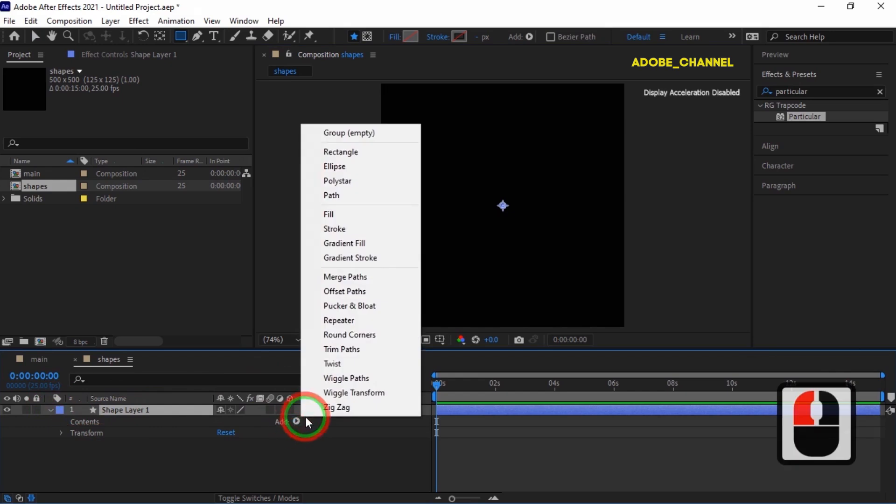
left_click(348, 181)
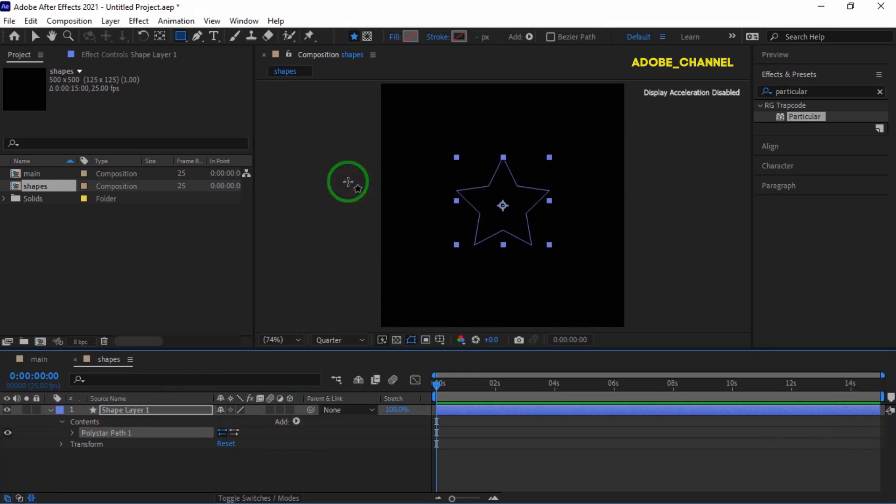
left_click(72, 433)
left_click(291, 422)
left_click(267, 449)
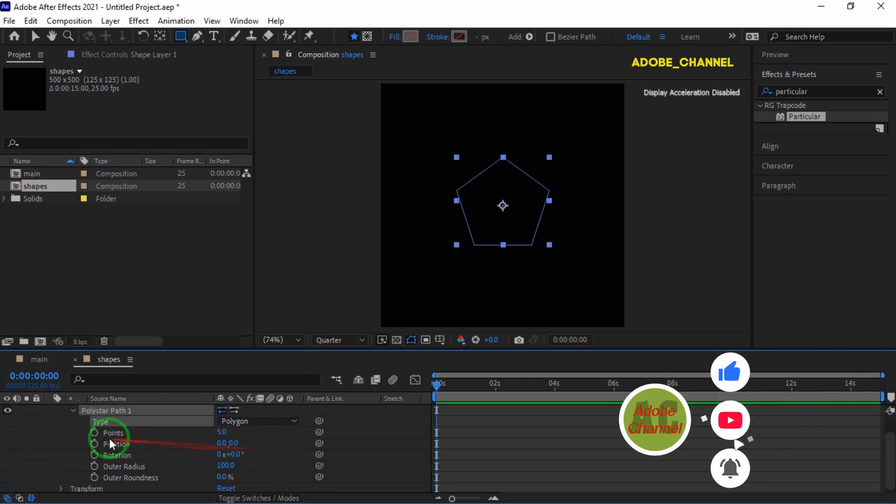
Enable keyframing for the polygon's Points at 0:00:00:00 and set the value to 3
left_click(94, 434)
left_click(221, 433)
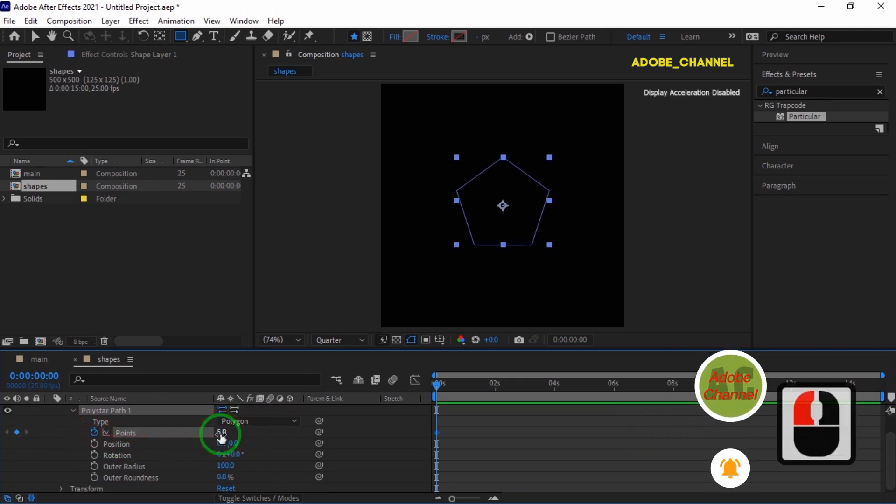
type("3")
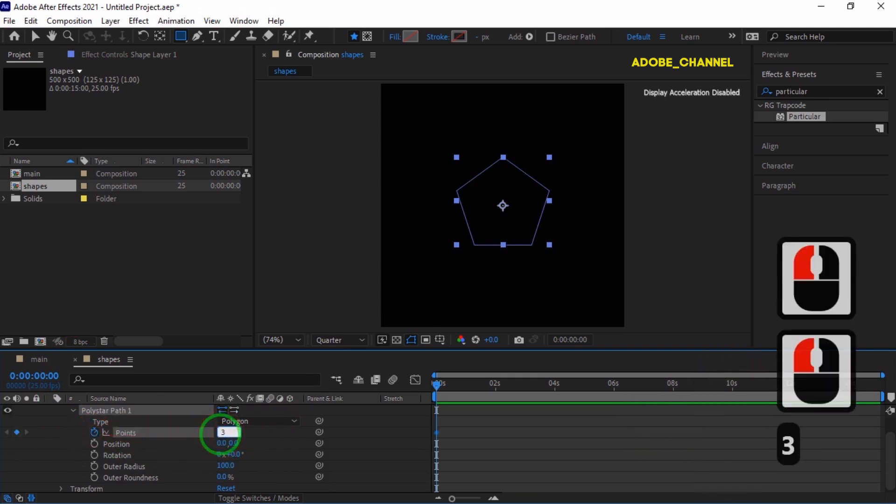
key("Return")
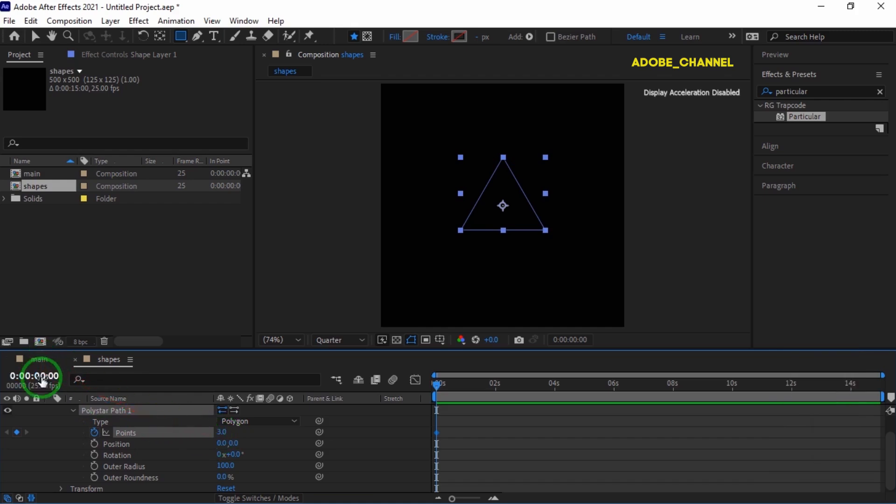
Add a Points keyframe at 0:00:02:24 that holds the polygon's current value
left_click(42, 376)
type("224")
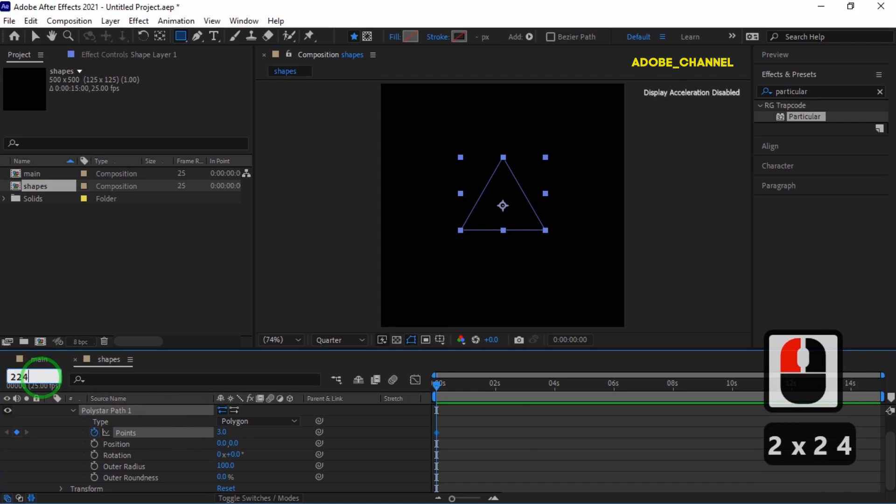
key("Return")
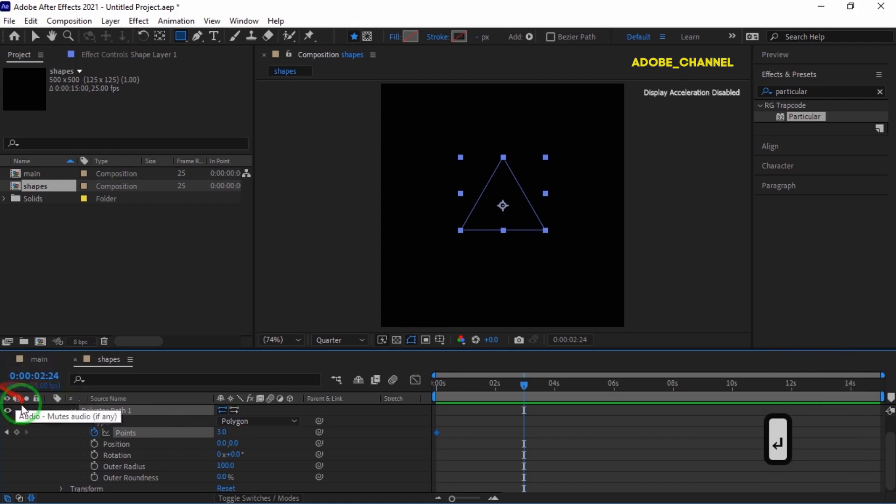
left_click(17, 432)
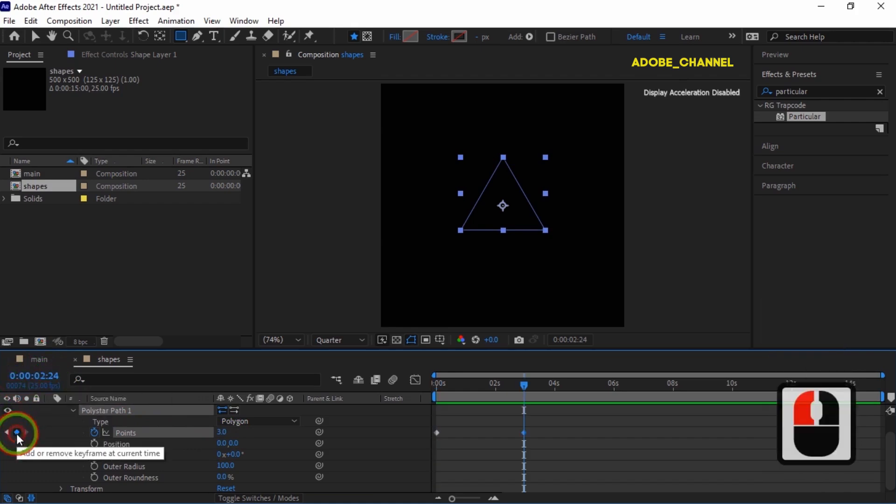
Set the polygon's Points to 4 at 0:00:03:00
left_click(39, 376)
type("300")
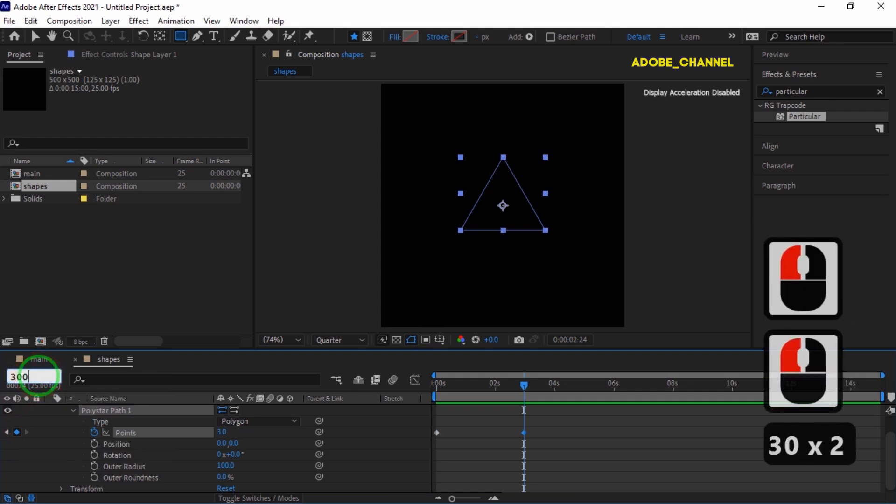
key("Return")
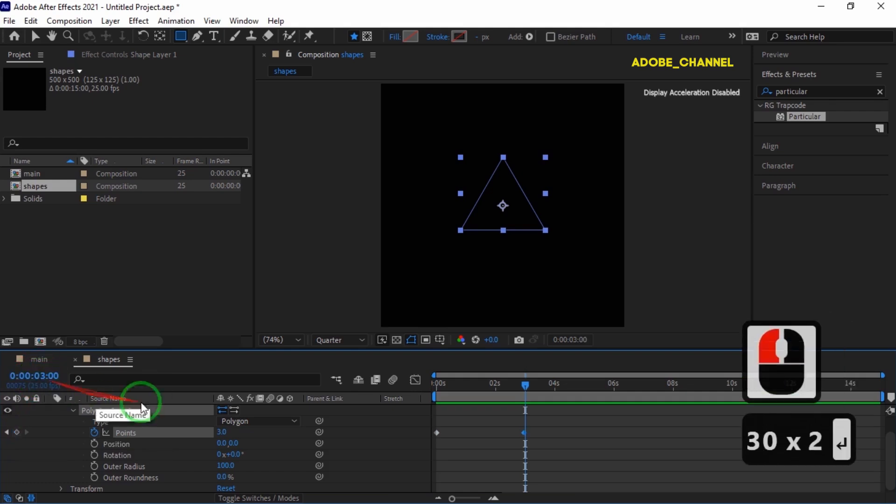
left_click(223, 432)
type("4")
key("Return")
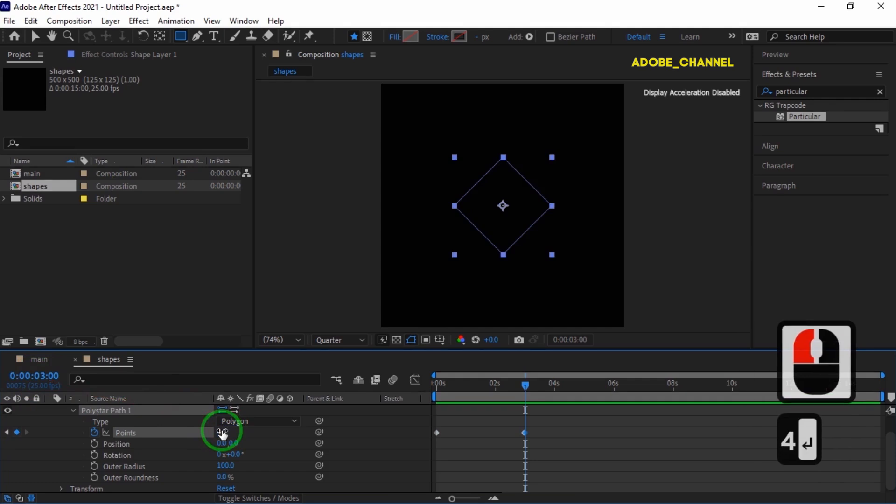
Add a Points keyframe at 0:00:05:24 that holds the polygon's current value
left_click(42, 376)
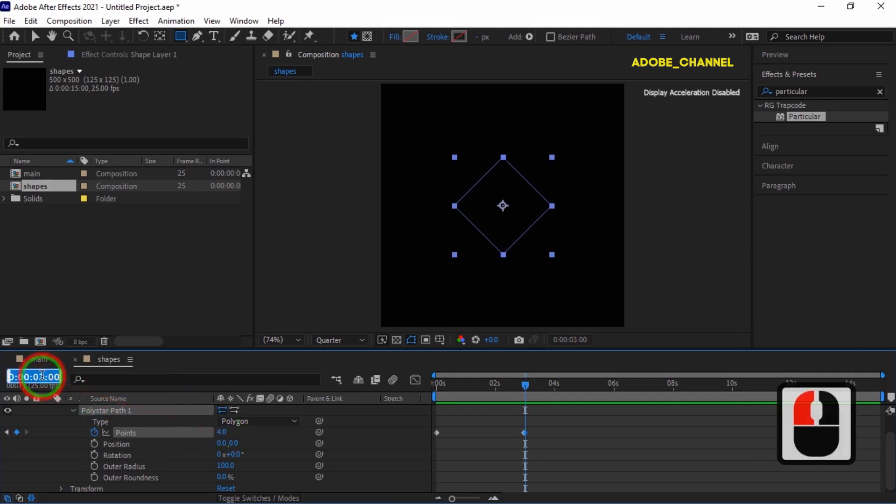
type("5:2")
type("4")
key("Return")
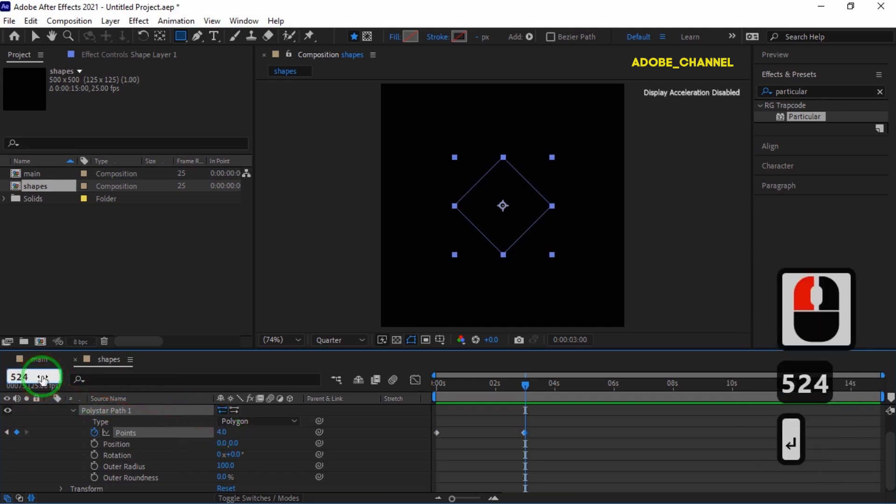
left_click(17, 433)
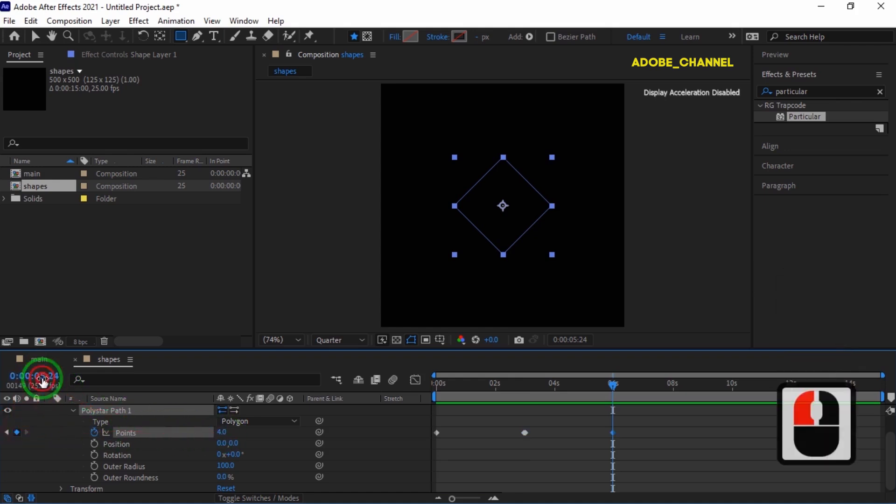
Set the polygon's Points to 5 at 0:00:06:00
left_click(42, 380)
type("600")
key("Return")
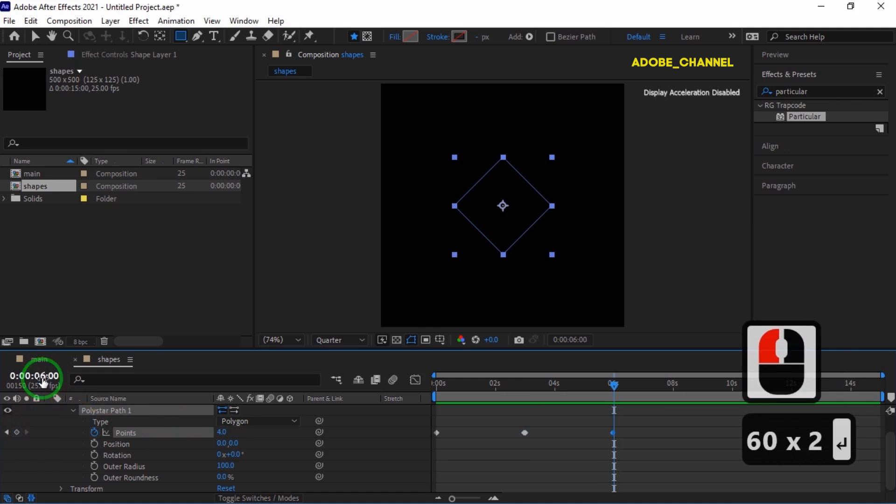
left_click(222, 432)
type("5")
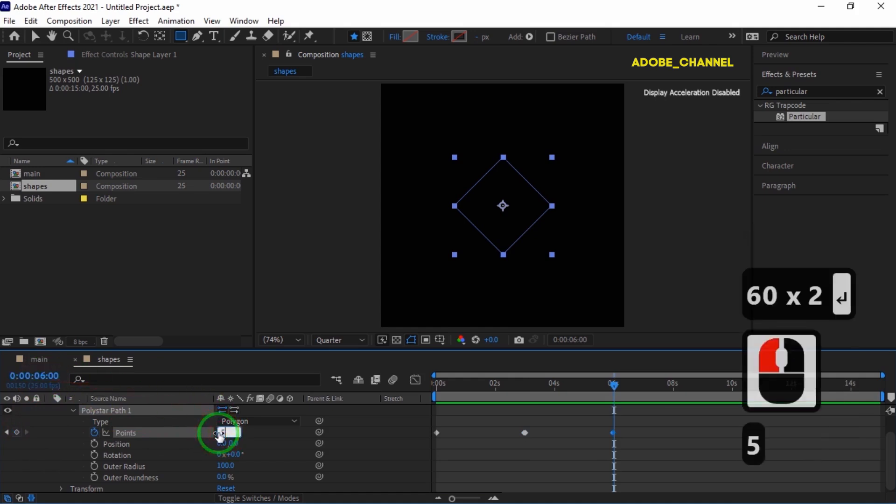
key("Return")
Add a Points keyframe at 0:00:08:24 that holds the polygon's current value
left_click(47, 380)
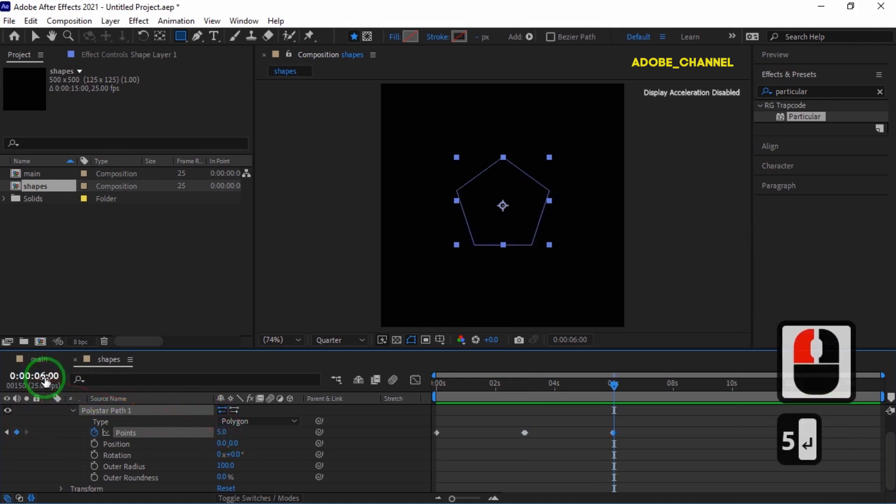
type("8:24")
key("Return")
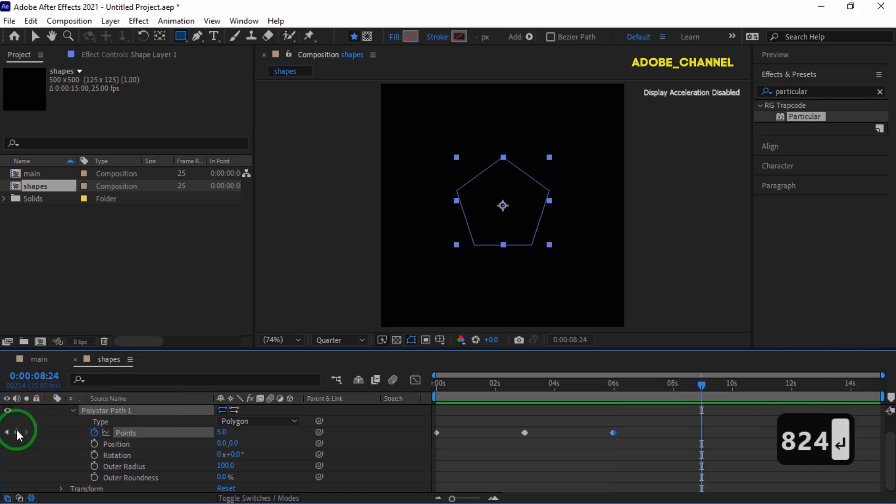
left_click(17, 430)
Set the polygon's Points to 6 at 0:00:09:00
left_click(35, 376)
type("900")
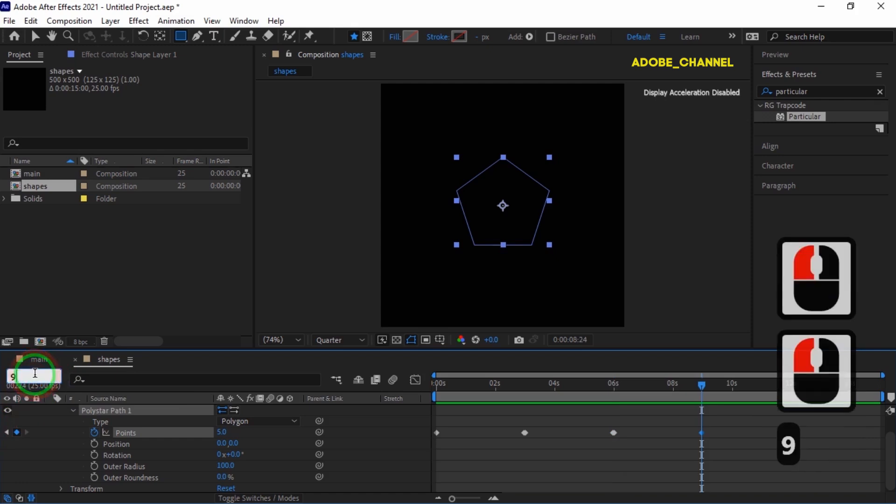
key("Return")
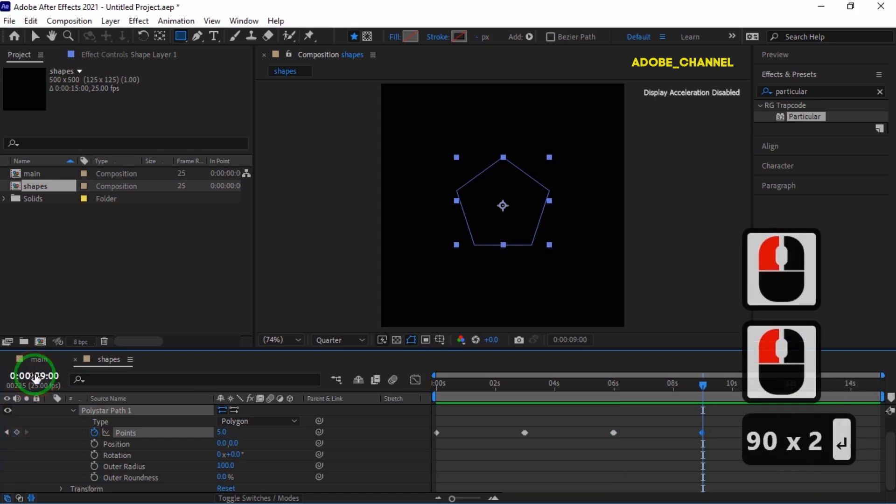
left_click(223, 432)
type("6")
key("Return")
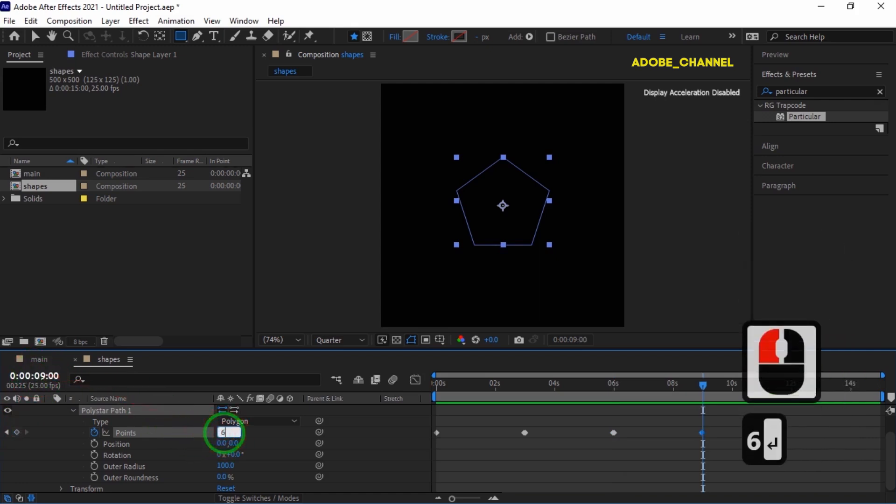
Add a Points keyframe at 0:00:11:24 that holds the polygon's current value
left_click(47, 377)
type("1124")
key("Return")
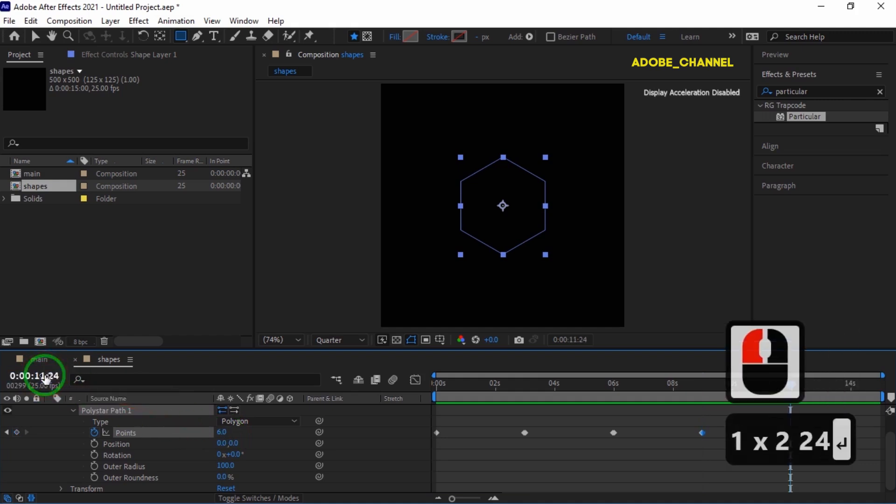
left_click(16, 433)
Set the polygon's Points to 100 at 0:00:12:00
left_click(41, 376)
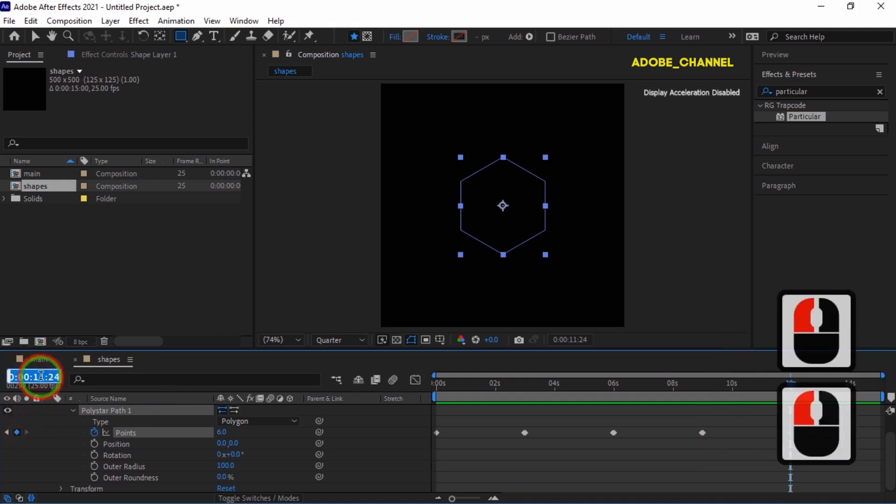
type("12:00")
key("Return")
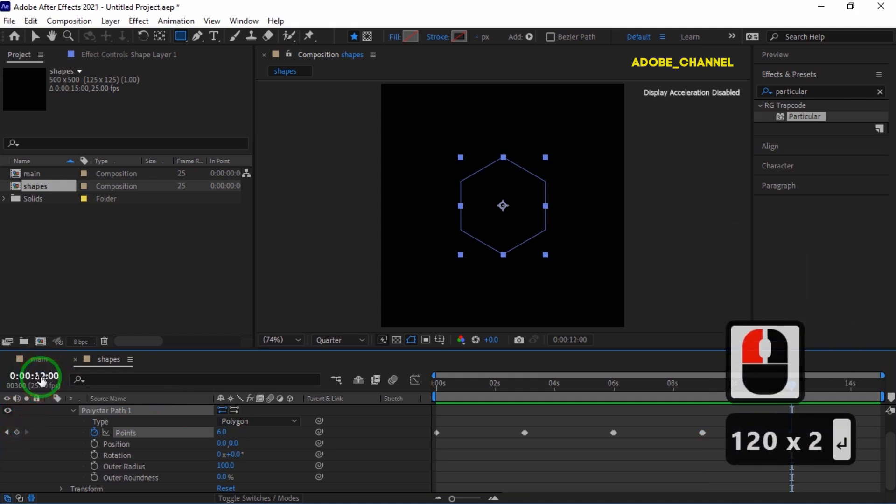
left_click(222, 432)
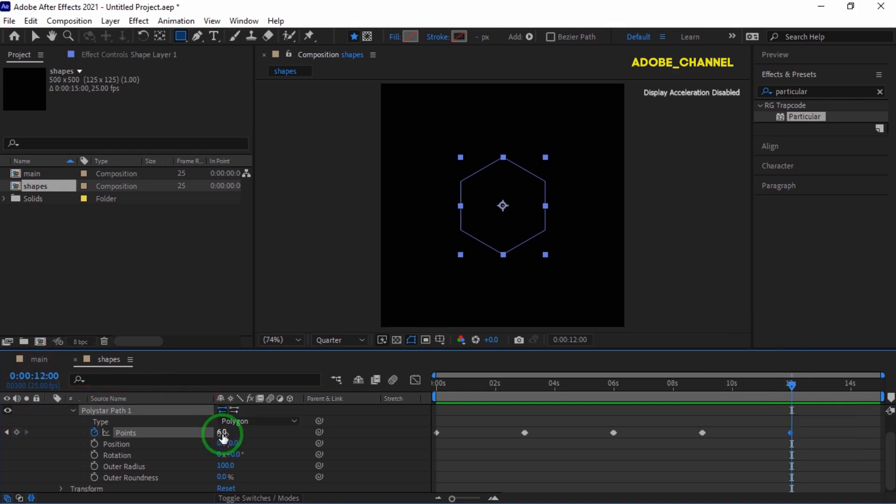
type("100")
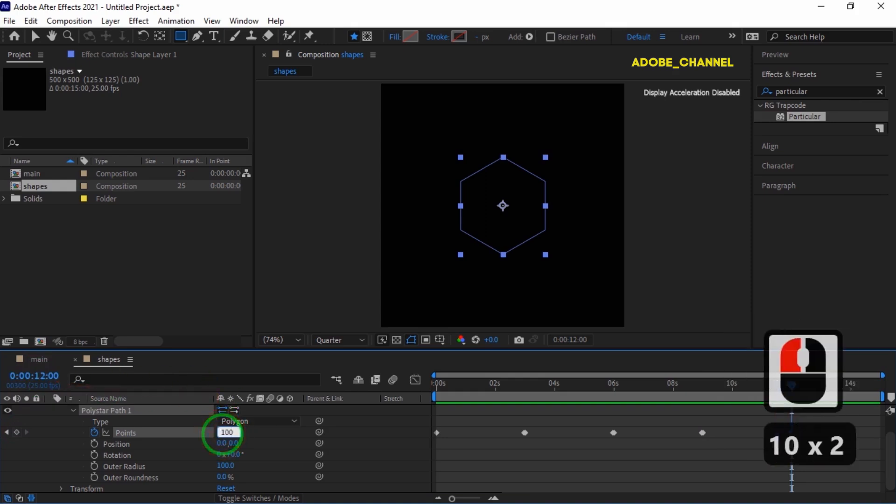
key("Return")
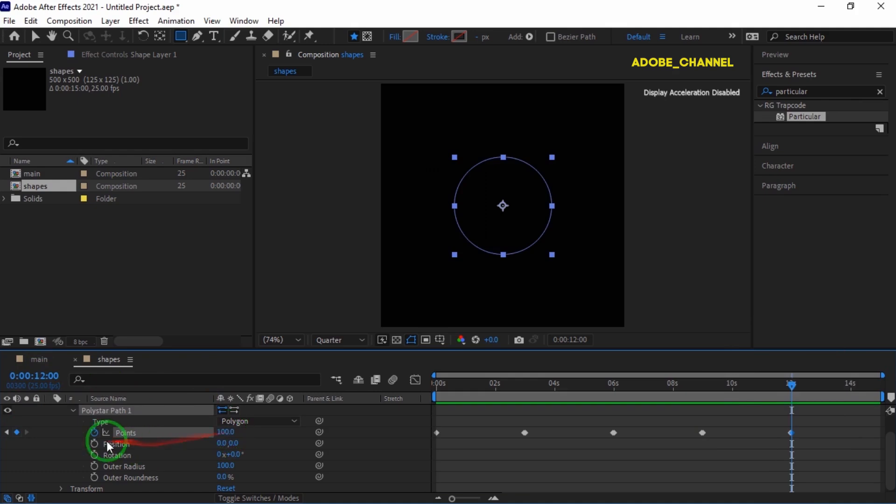
Add a Fill to the shape layer's contents
scroll(149, 436, "up", 2)
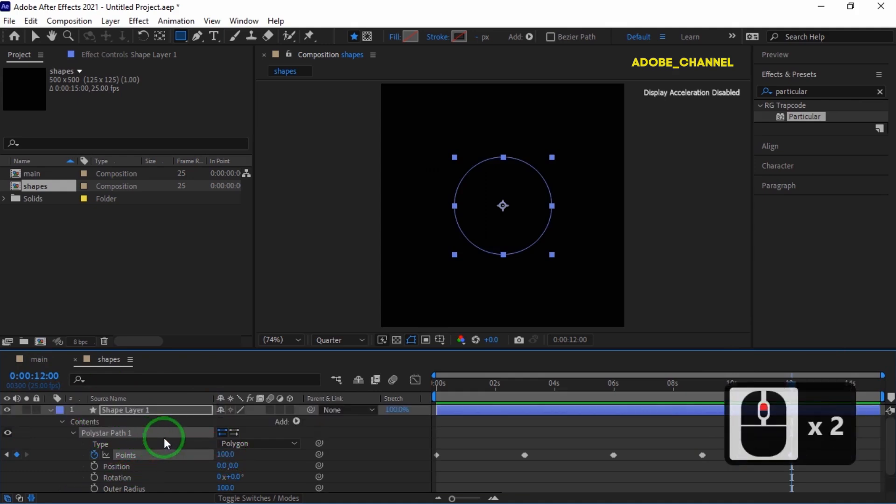
left_click(296, 421)
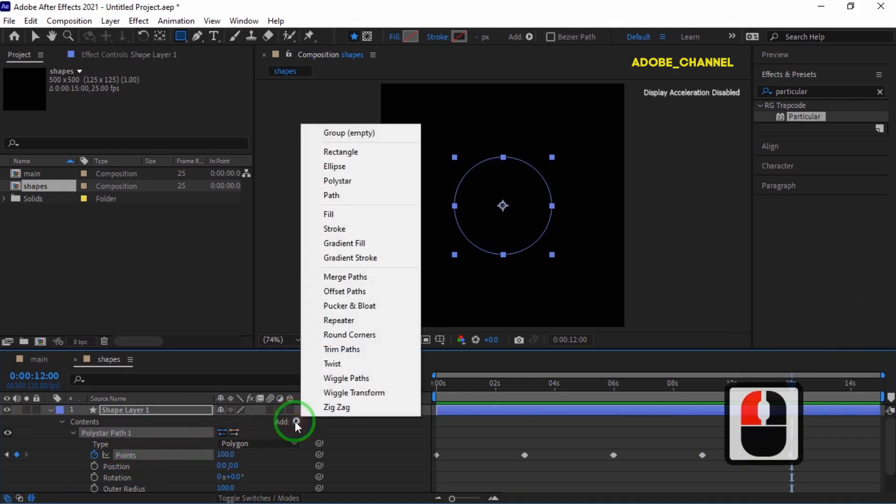
left_click(347, 216)
Set the fill's Color to 592FF5 at 0:00:00:00 and enable keyframing for it
left_click(437, 385)
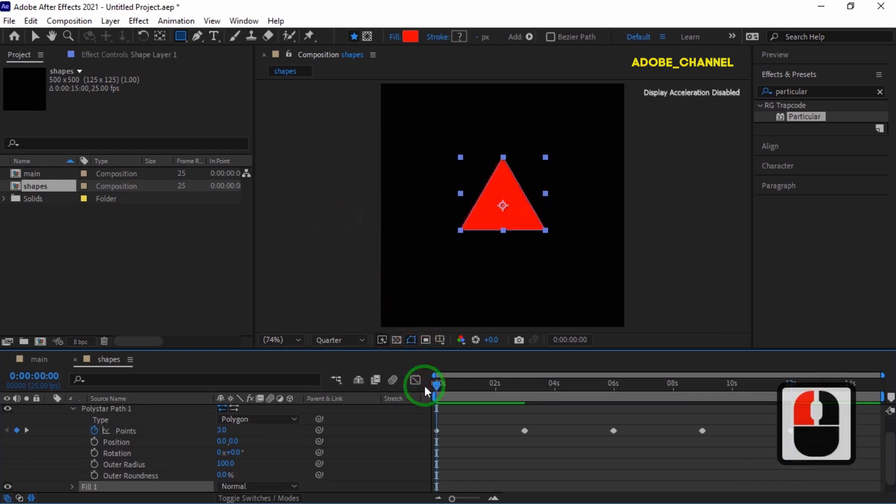
scroll(116, 445, "down", 2)
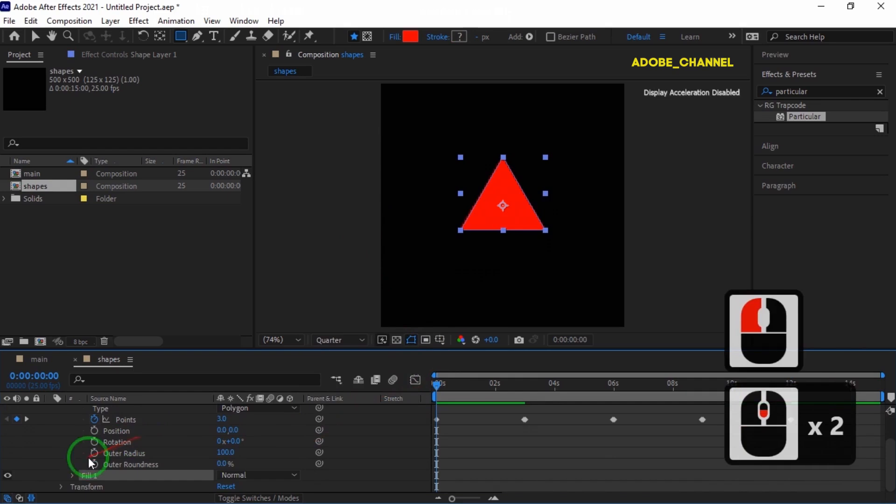
left_click(72, 476)
left_click(224, 474)
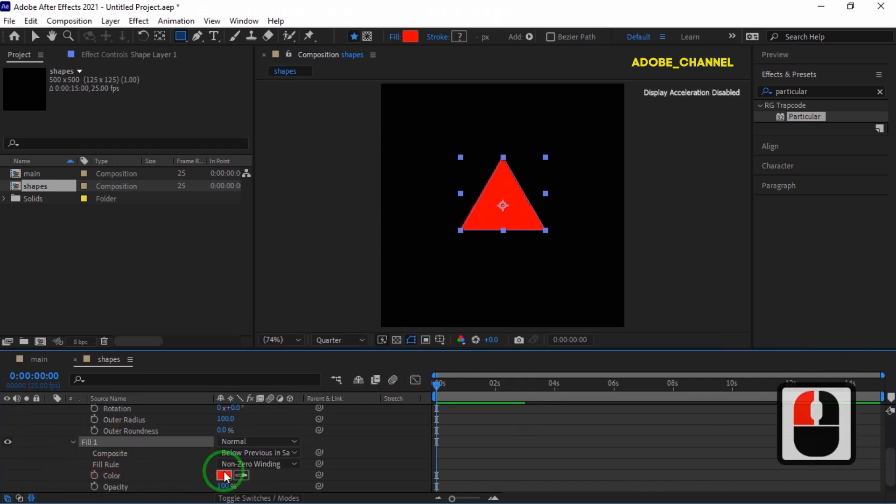
type("5")
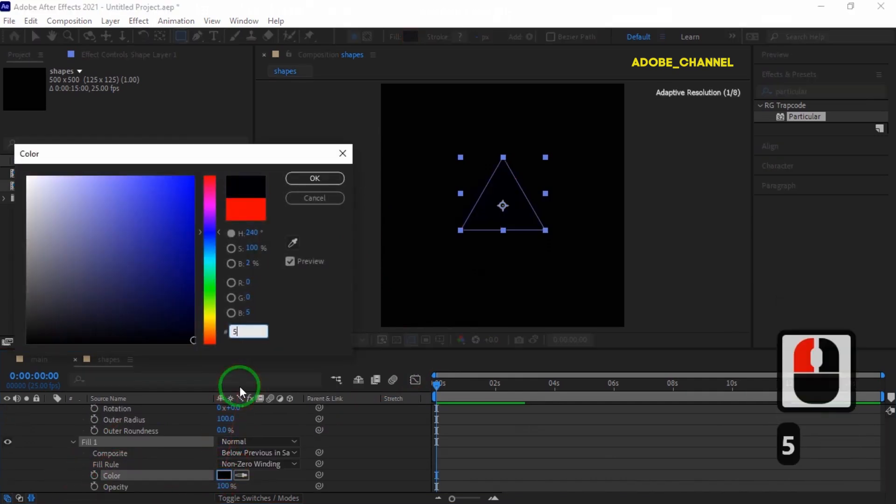
type("92FF5")
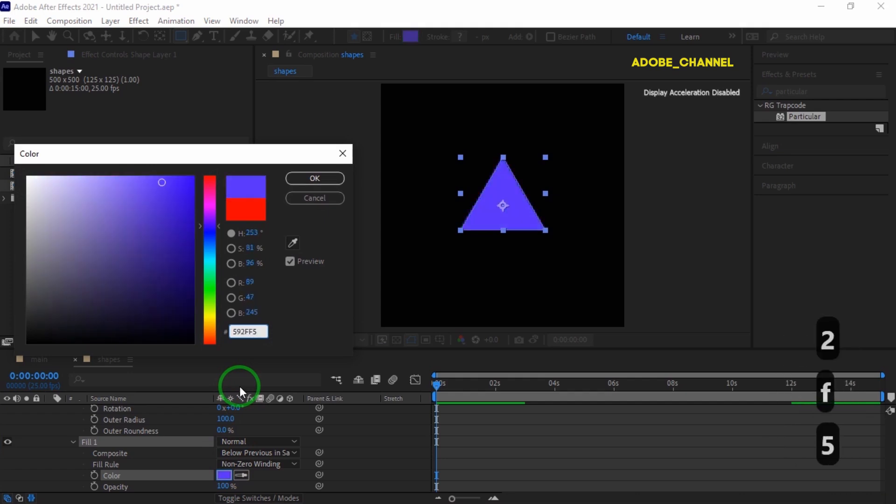
key("Return")
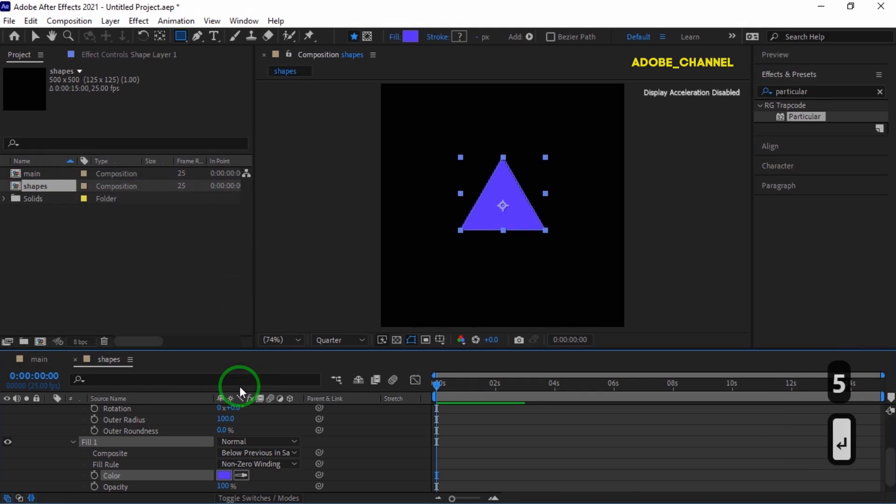
left_click(93, 476)
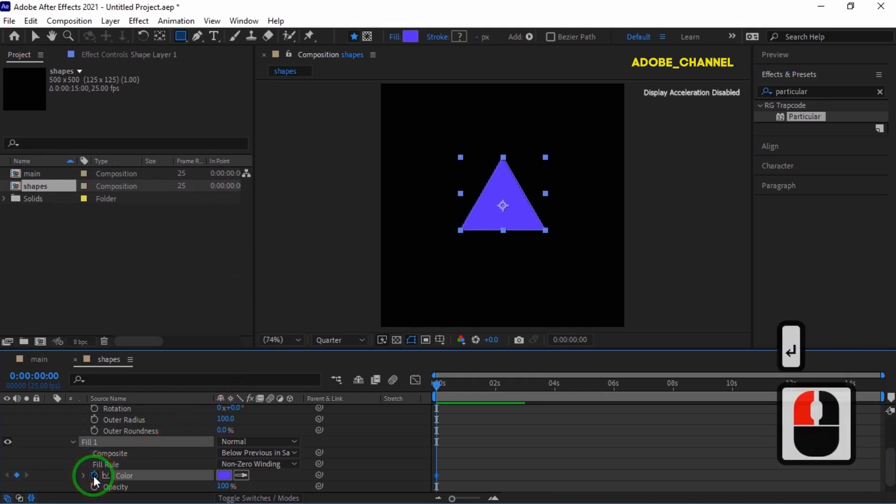
Set the fill's Color to 9F23BB at 0:00:02:00
left_click(40, 376)
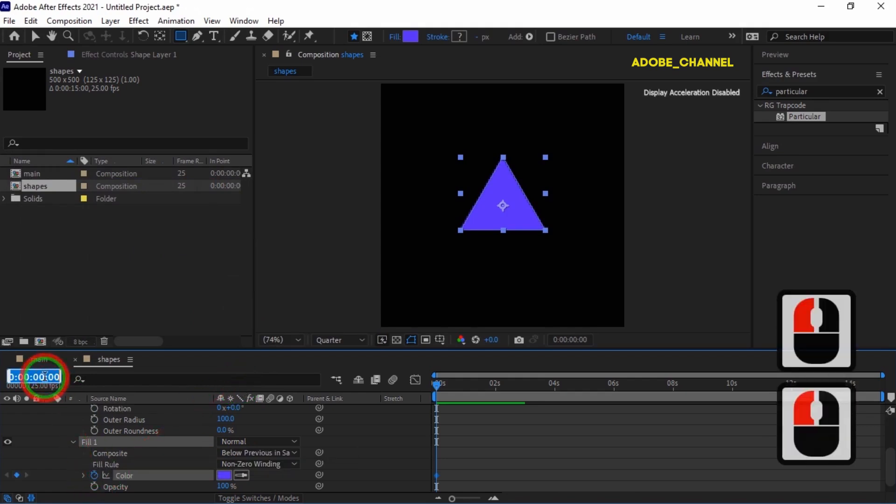
type("2:00")
key("Return")
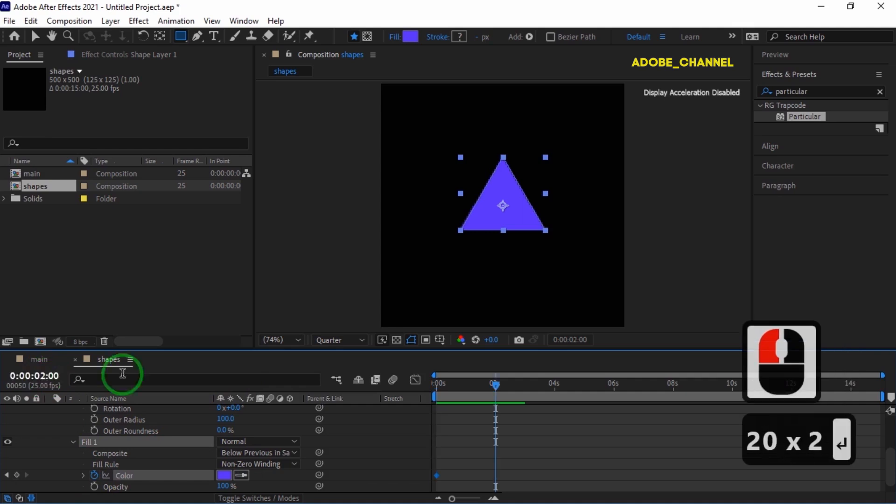
left_click(217, 481)
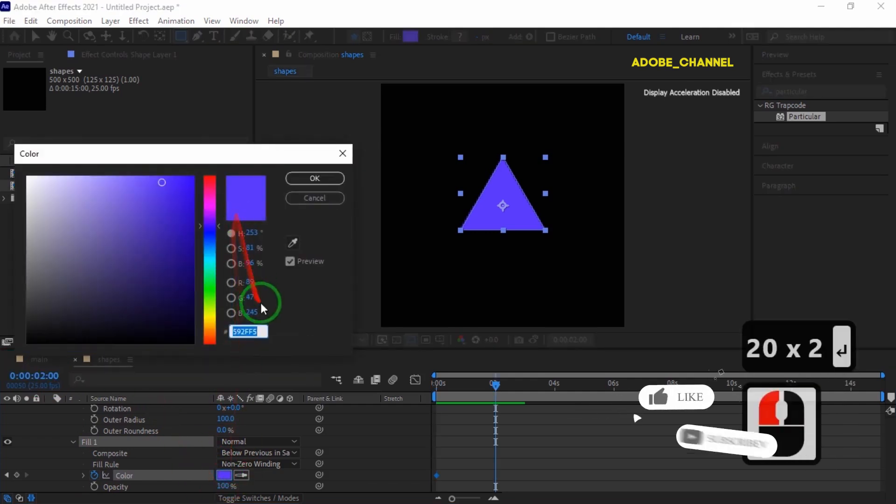
left_click(262, 331)
type("9F")
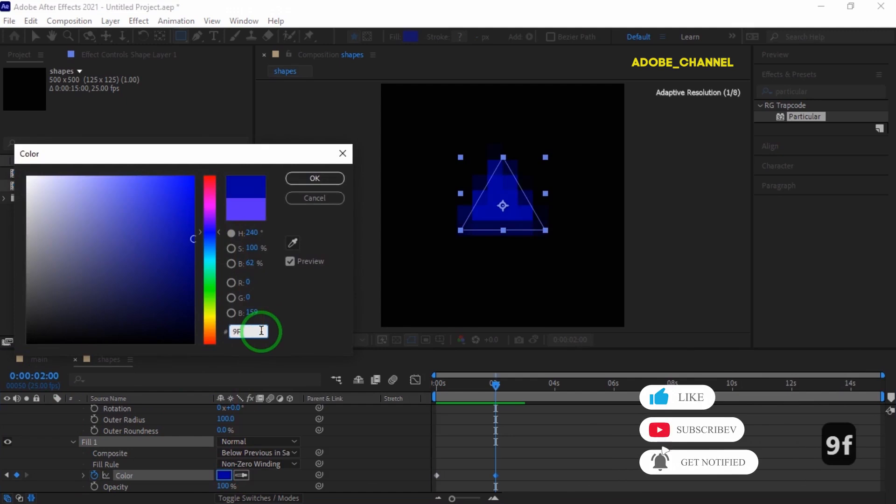
type("23BB")
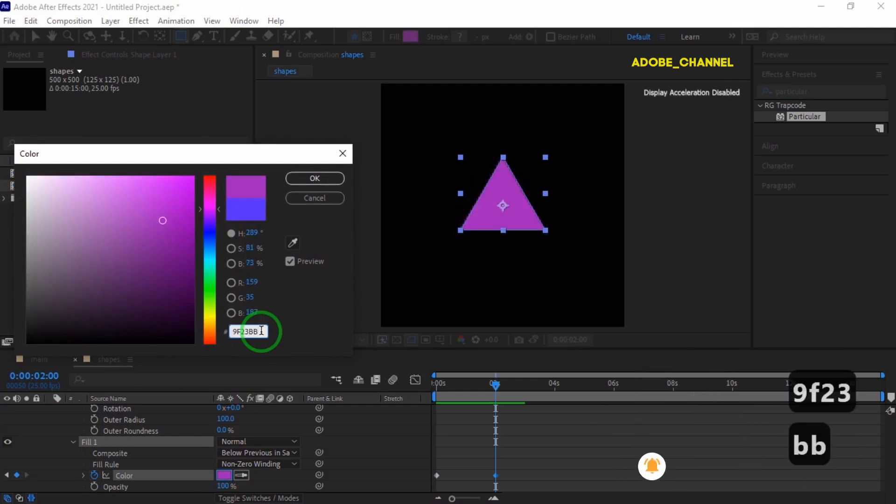
key("Return")
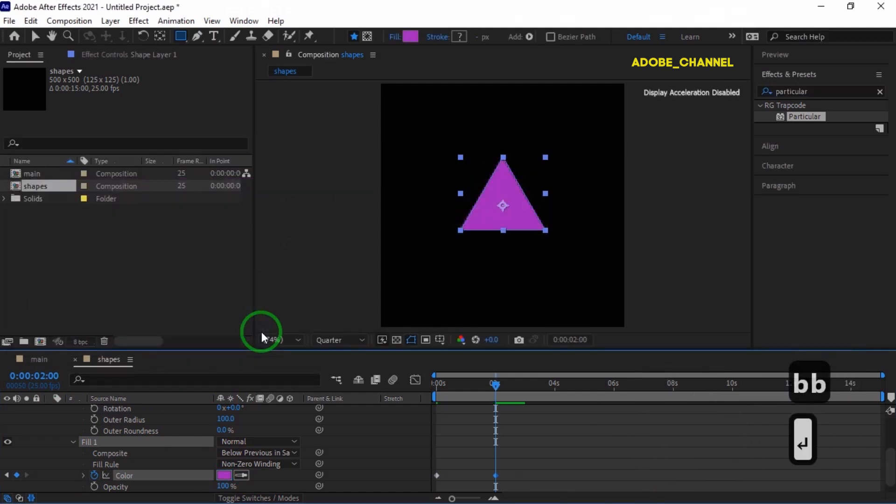
Set the fill's Color to E61782 at 0:00:04:00
left_click(41, 376)
type("400")
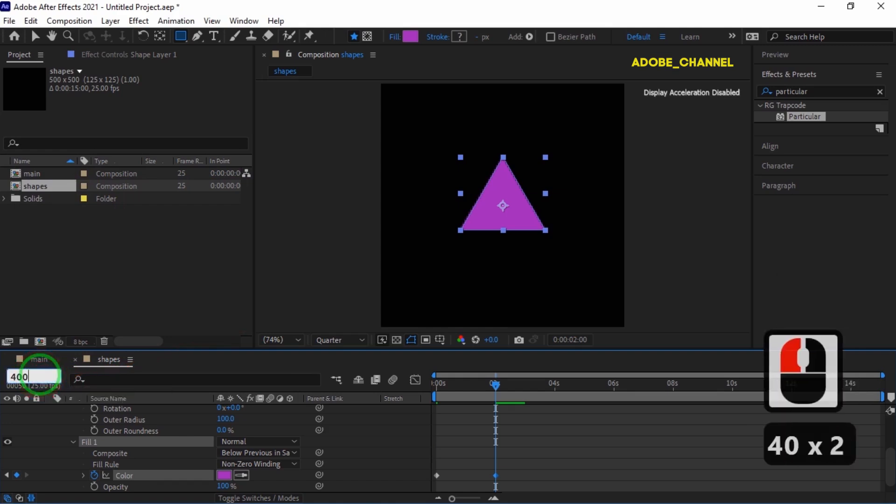
key("Return")
left_click(111, 409)
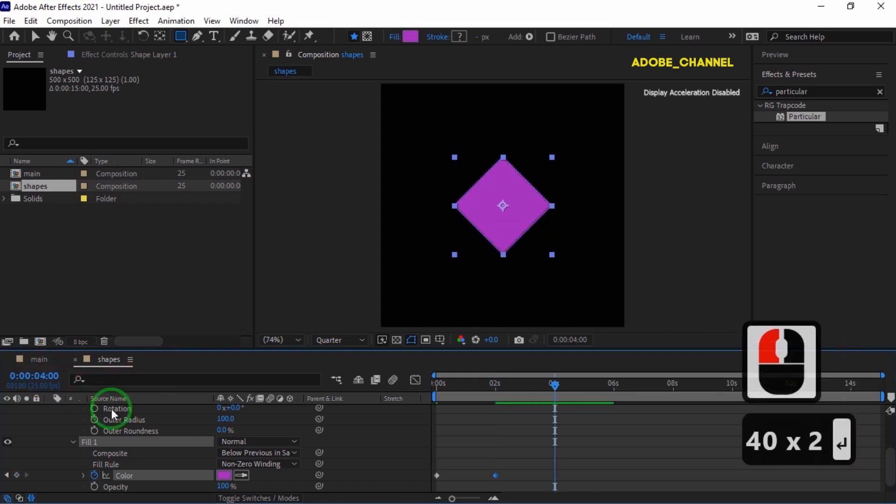
left_click(224, 475)
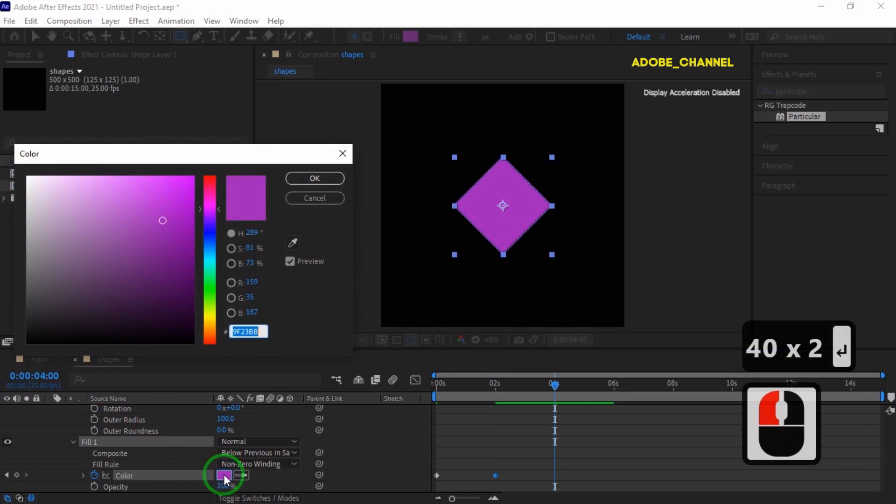
type("E6")
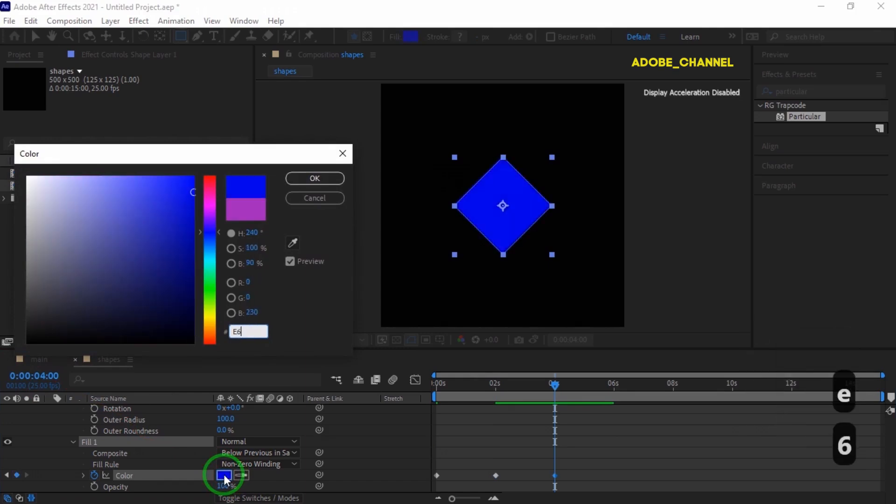
type("1782")
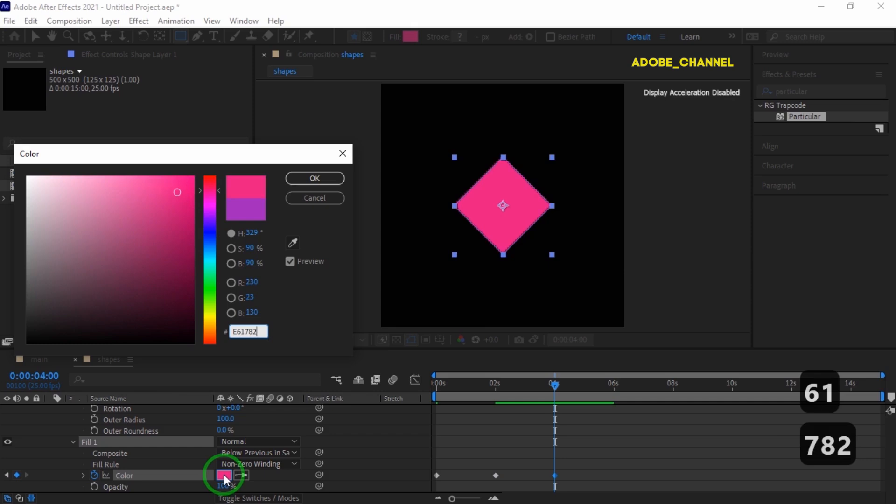
key("Return")
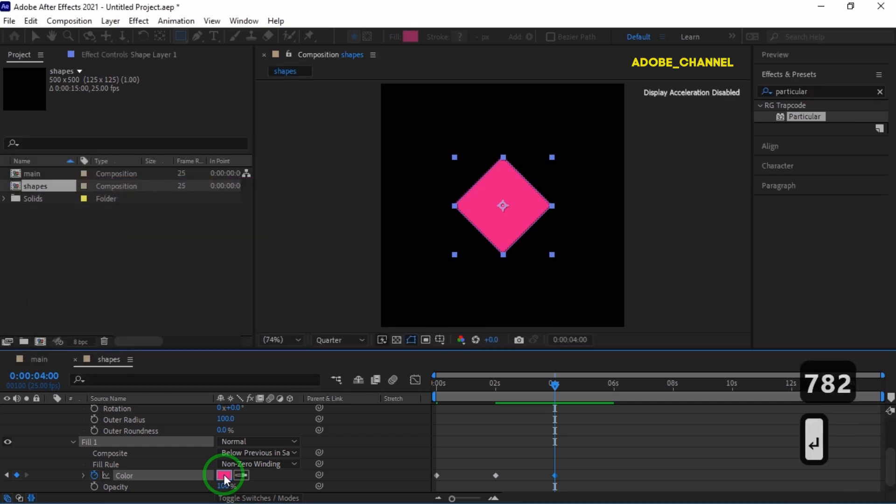
Set the fill's Color to E9E913 at 0:00:06:00
left_click(48, 378)
type("600")
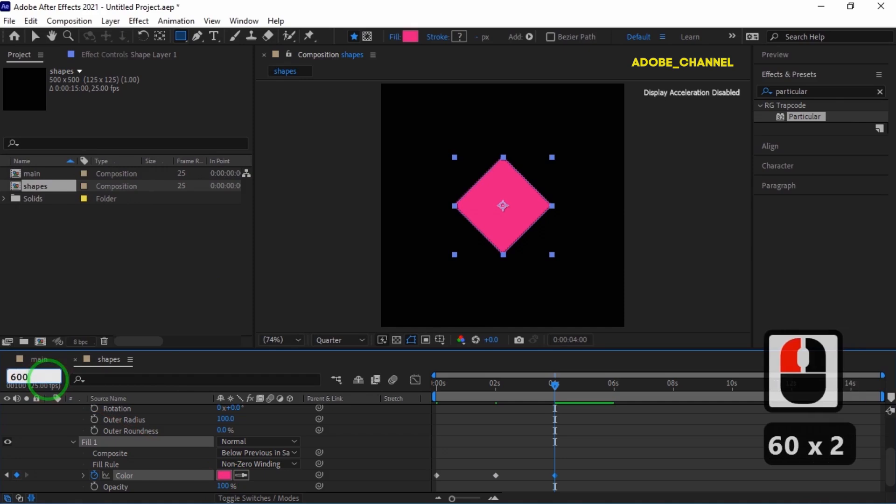
key("Return")
left_click(224, 475)
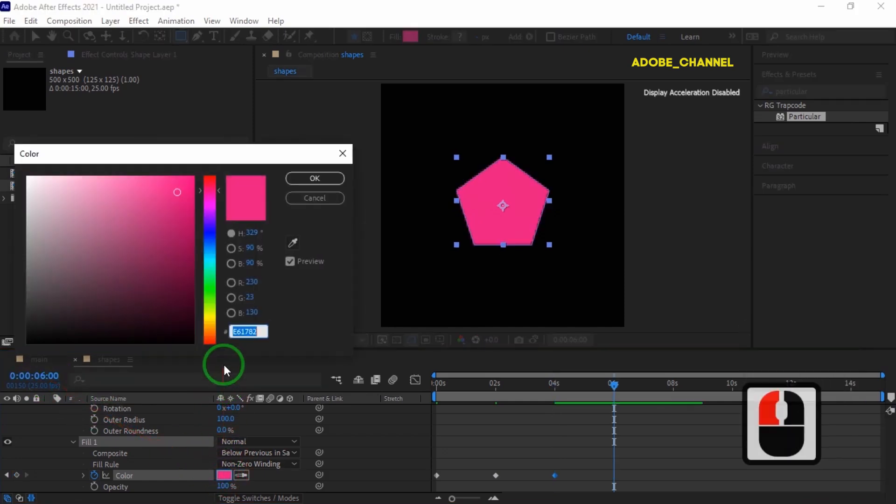
type("E")
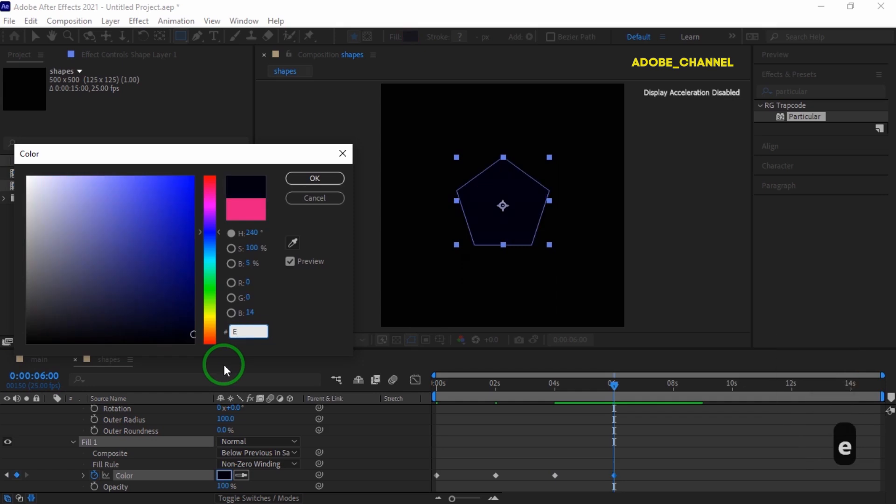
type("9E913")
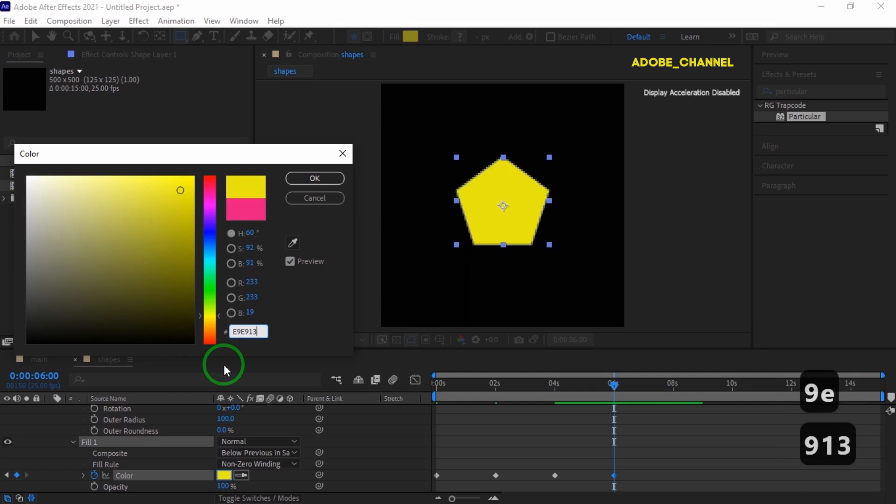
key("Return")
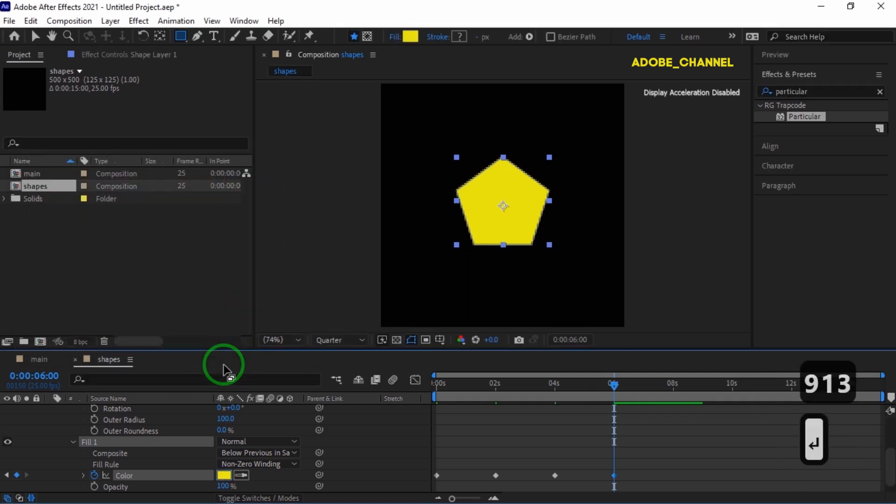
Set the fill's Color to 17E61B at 0:00:08:00
left_click(44, 376)
type("800")
key("Return")
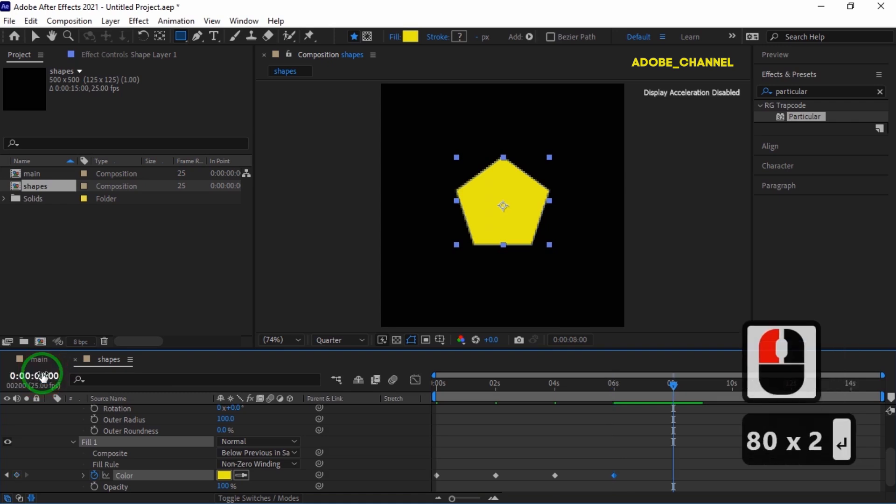
left_click(222, 476)
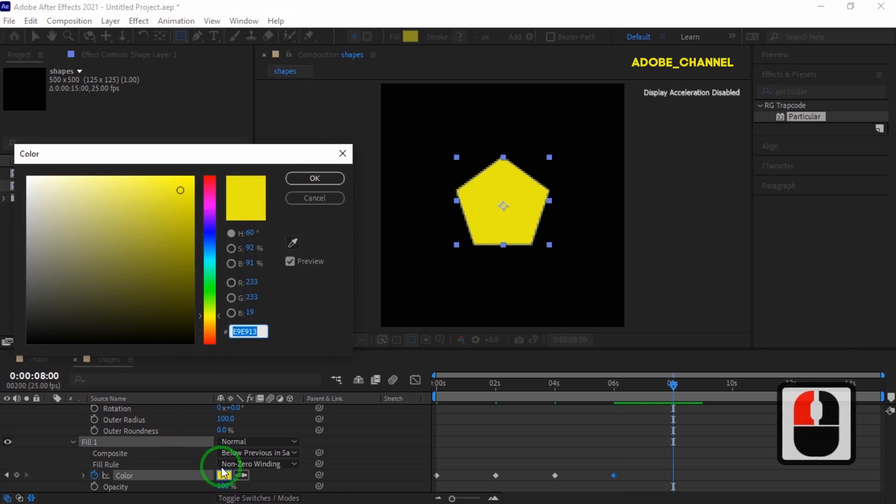
type("17E")
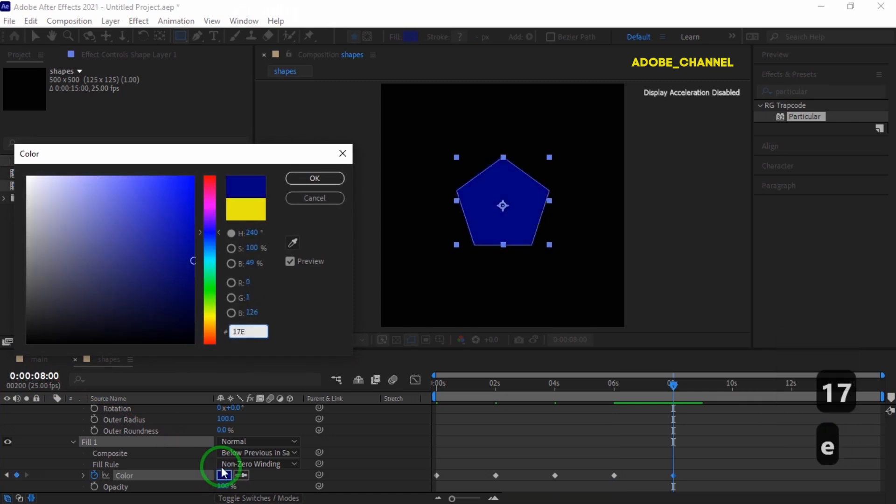
type("61B")
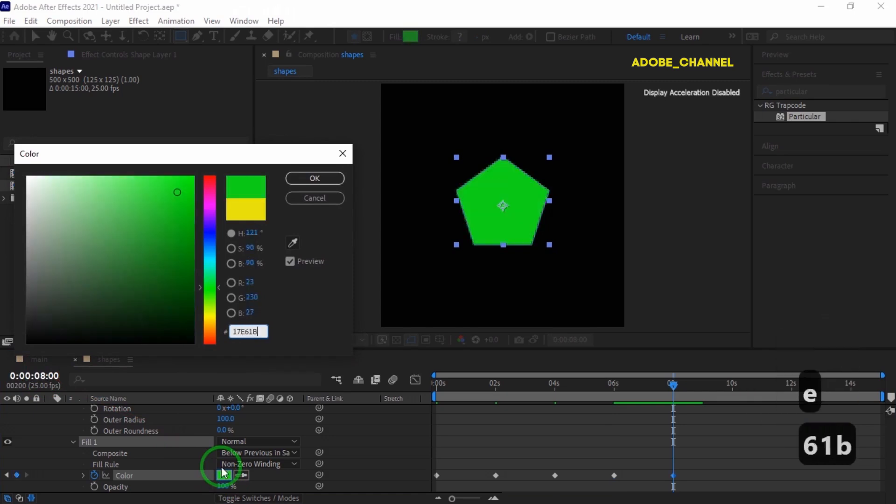
left_click(315, 179)
Set the fill's Color to 1FDED7 at 0:00:10:00
left_click(43, 378)
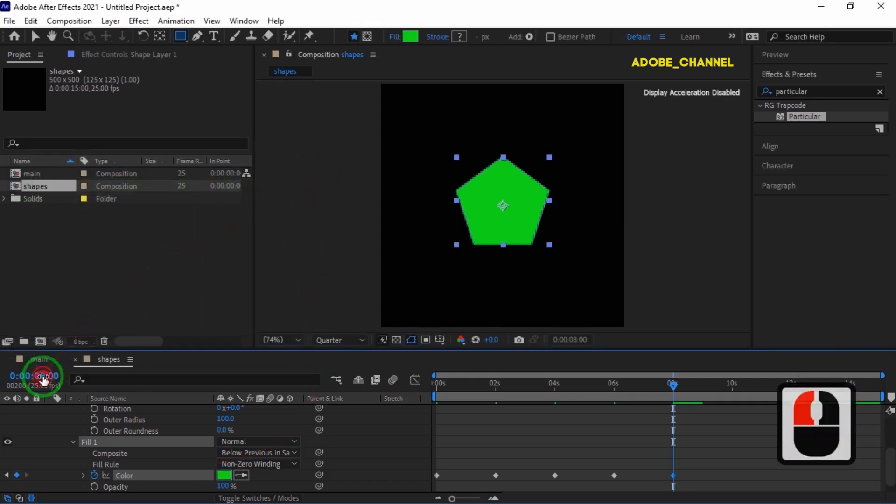
type("1000")
key("Return")
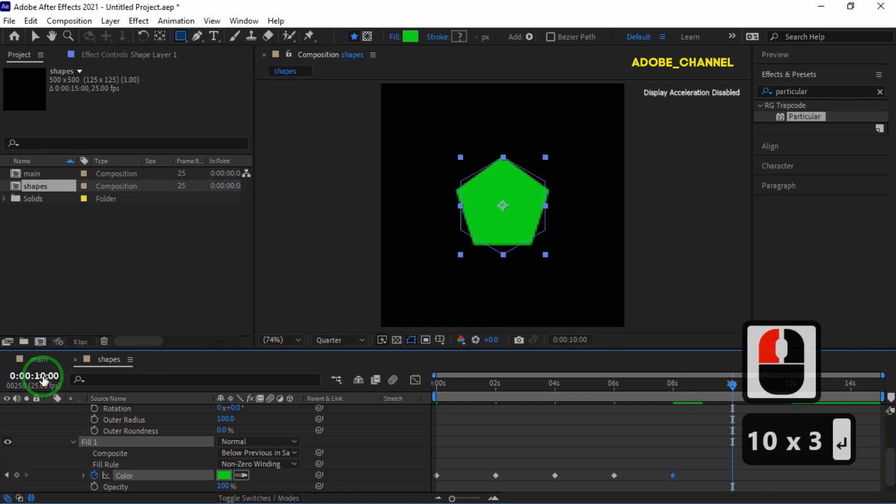
left_click(224, 476)
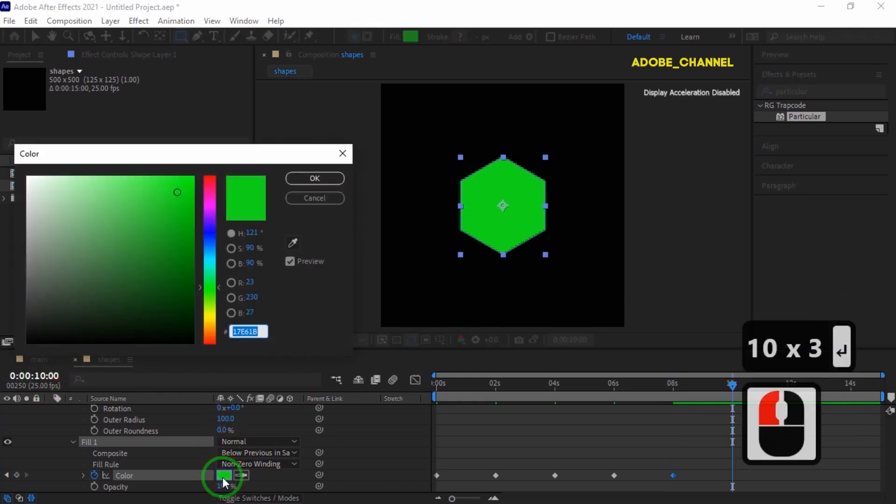
left_click(231, 330)
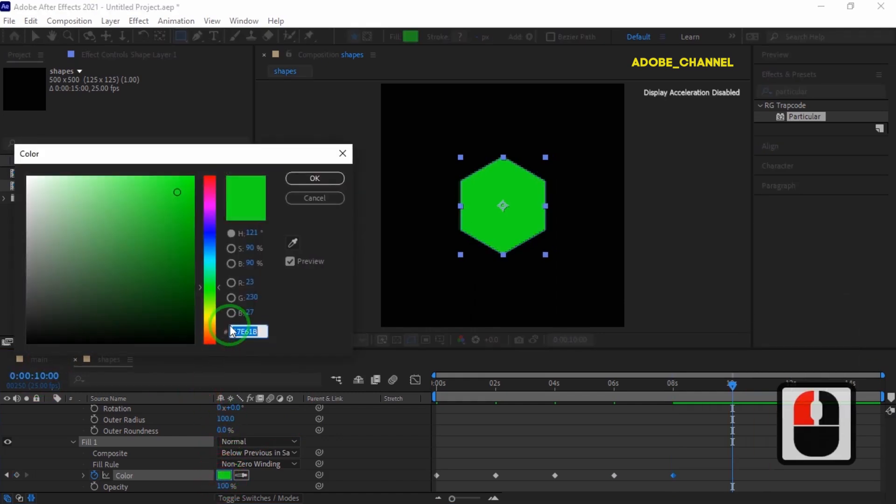
type("1F")
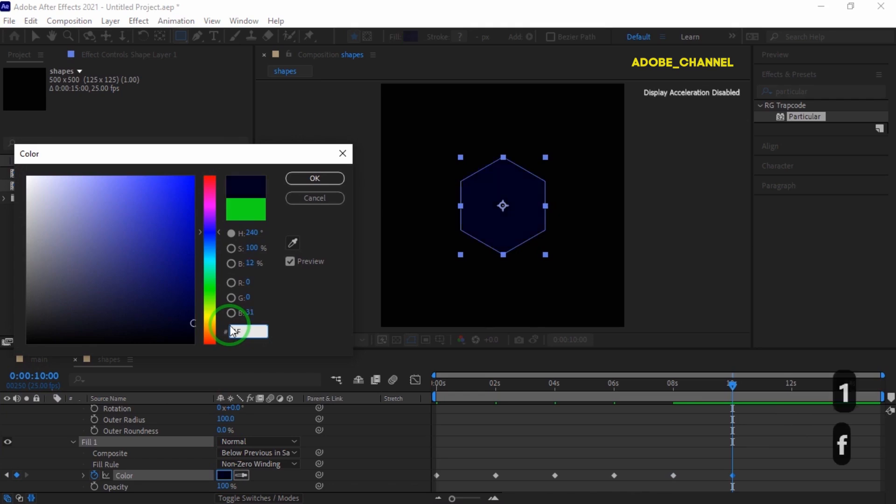
type("ded")
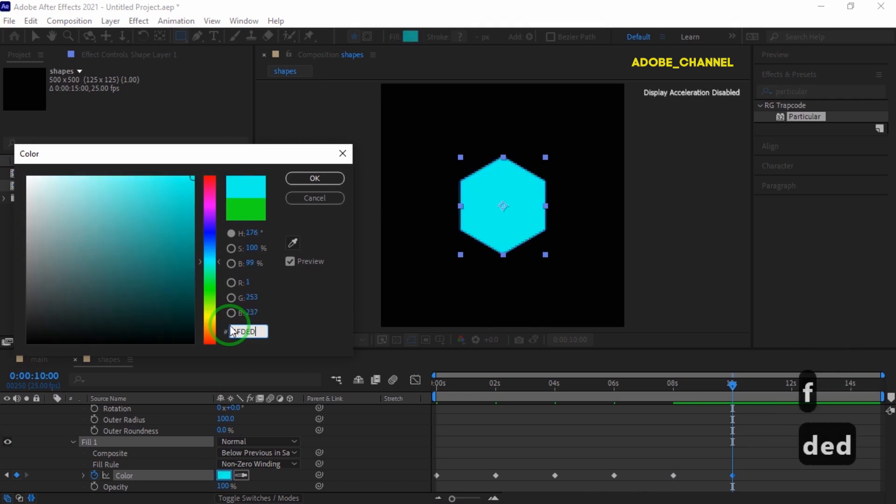
type("7")
key("Return")
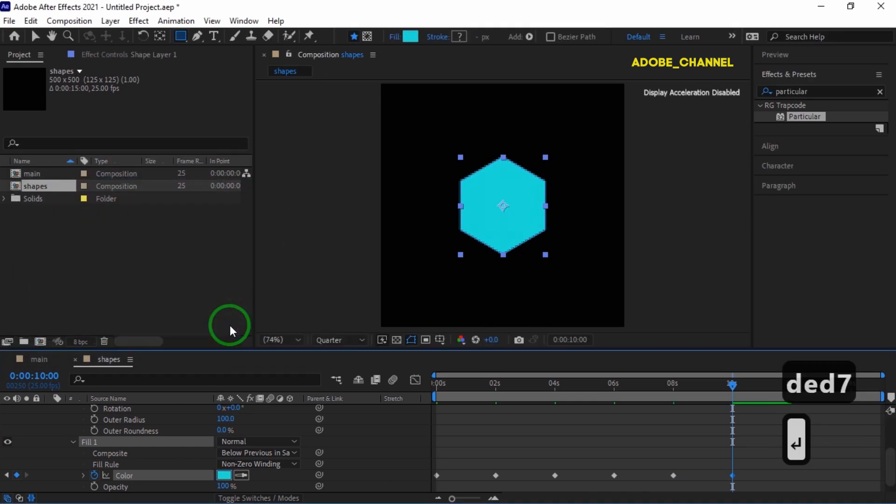
left_click(37, 375)
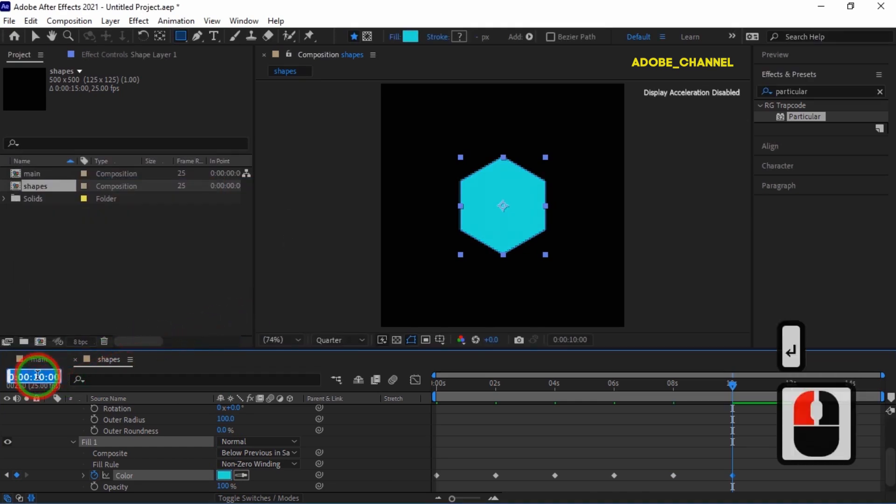
type("12:00")
key("Return")
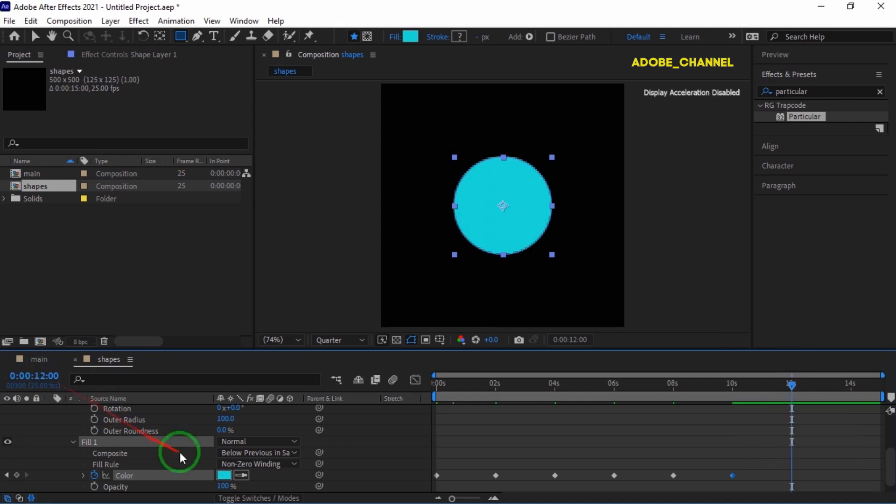
Set the fill's Color to E56D1B at 0:00:14:00
left_click(41, 376)
type("1400")
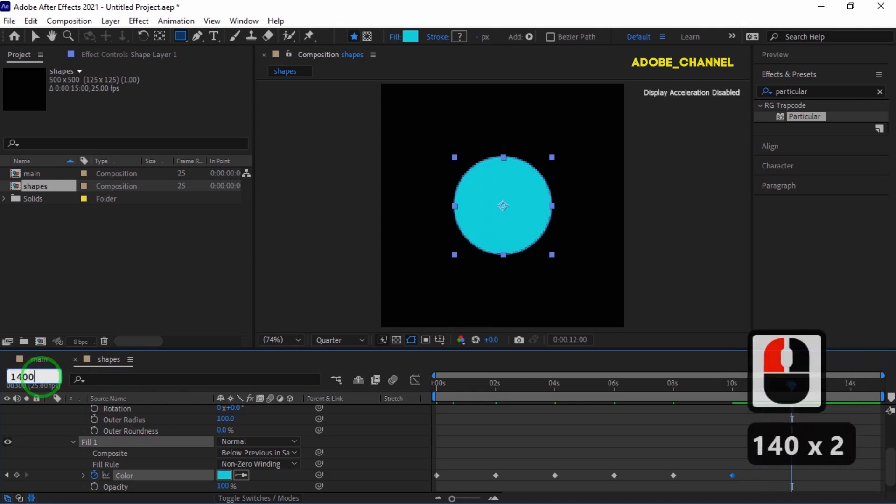
key("Return")
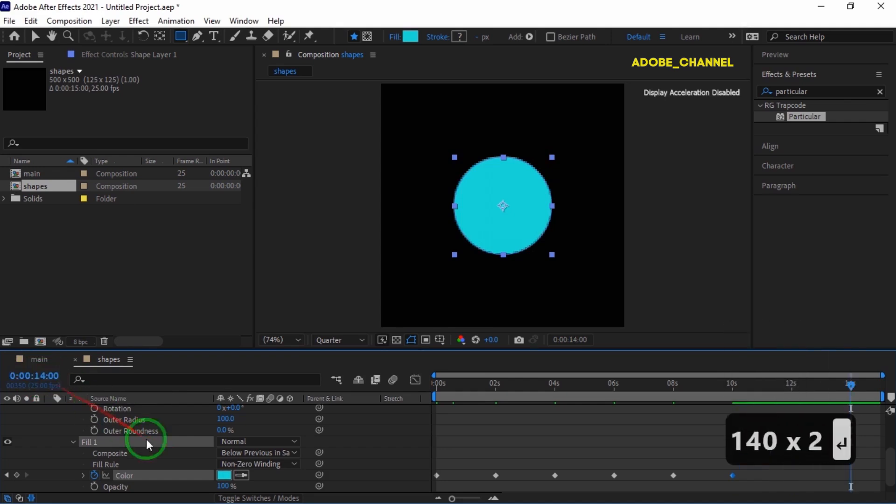
left_click(225, 475)
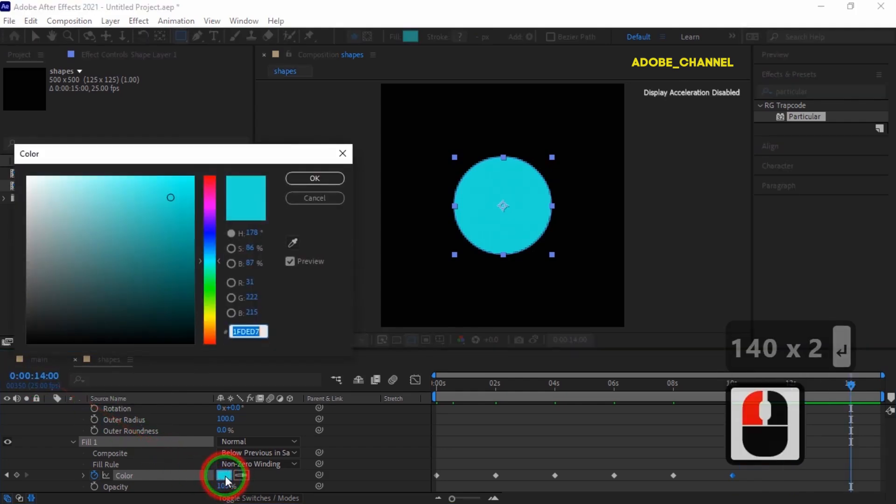
type("E")
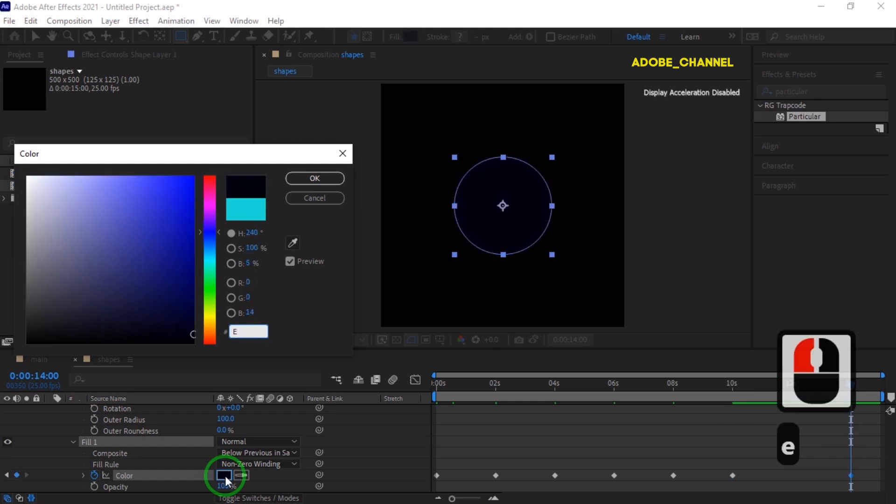
type("56")
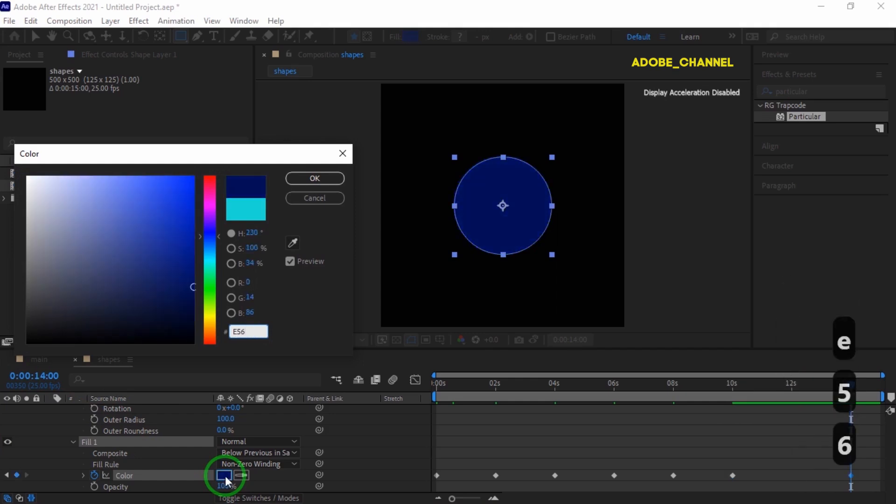
type("D1")
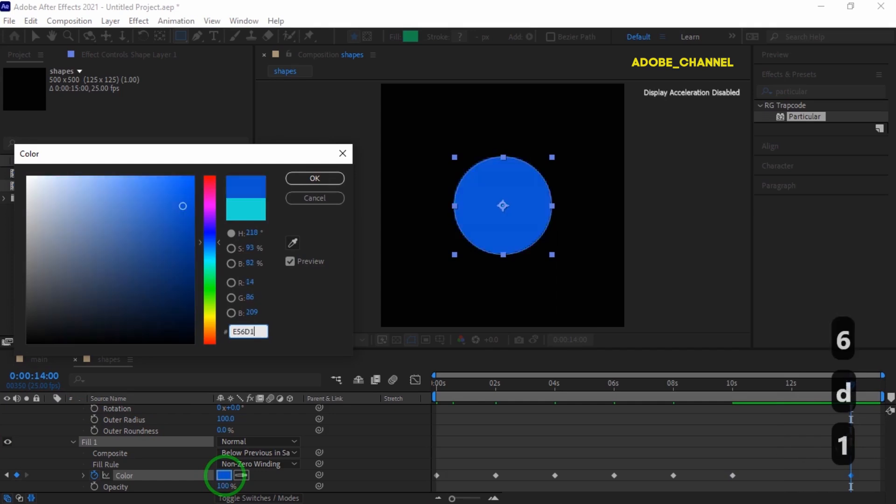
type("B")
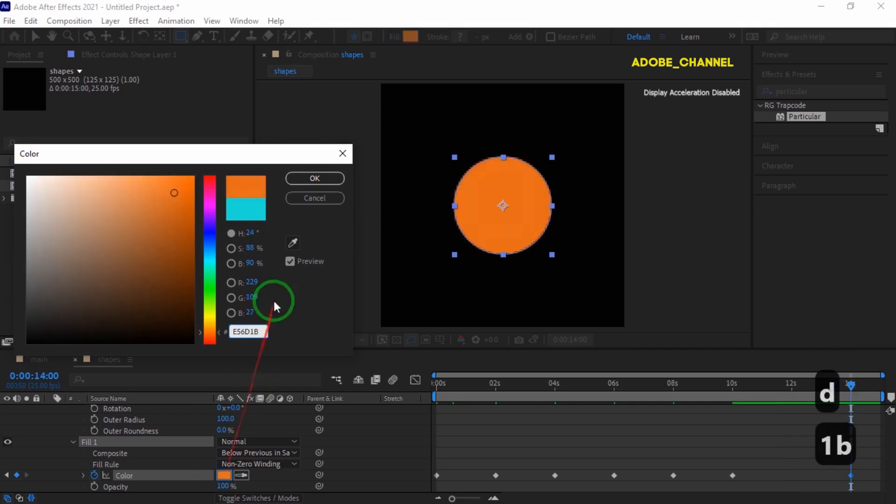
left_click(317, 180)
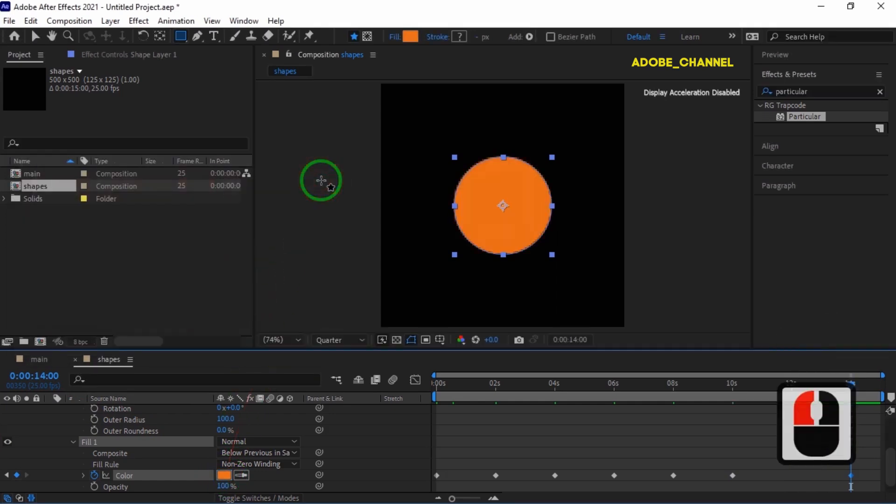
Collapse the properties of Shape Layer 1 and select the layer
scroll(55, 440, "up", 6)
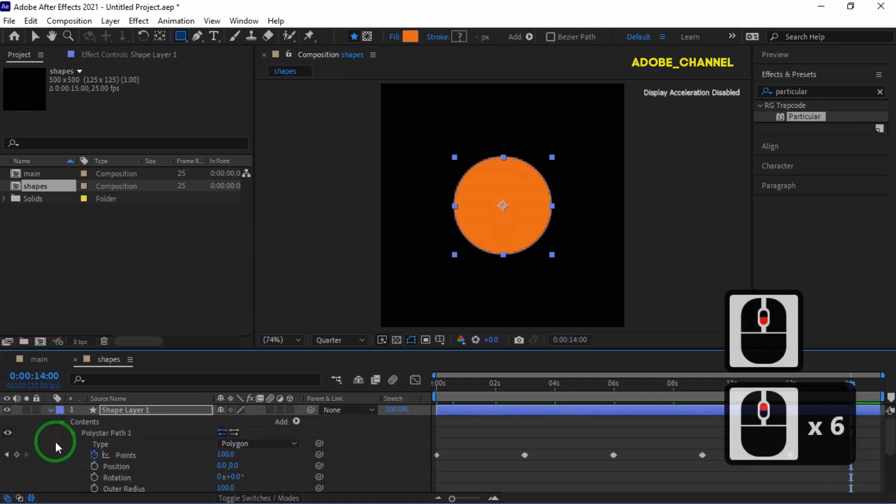
left_click(51, 410)
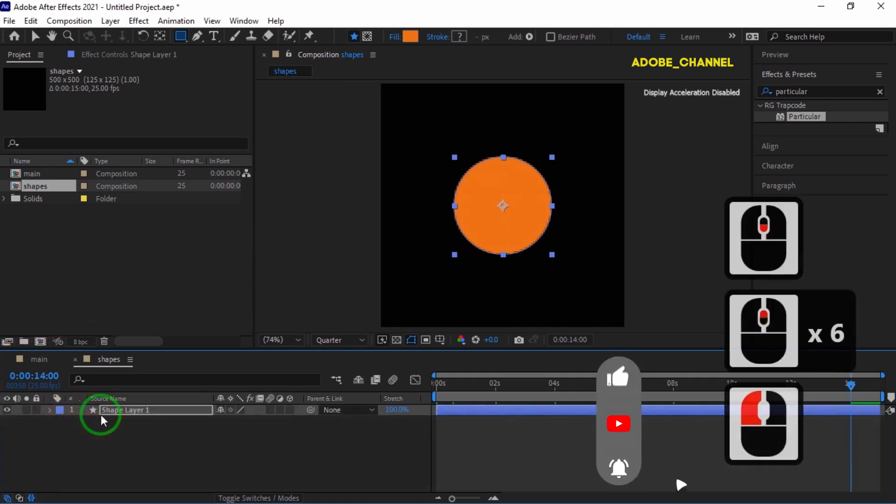
left_click(144, 410)
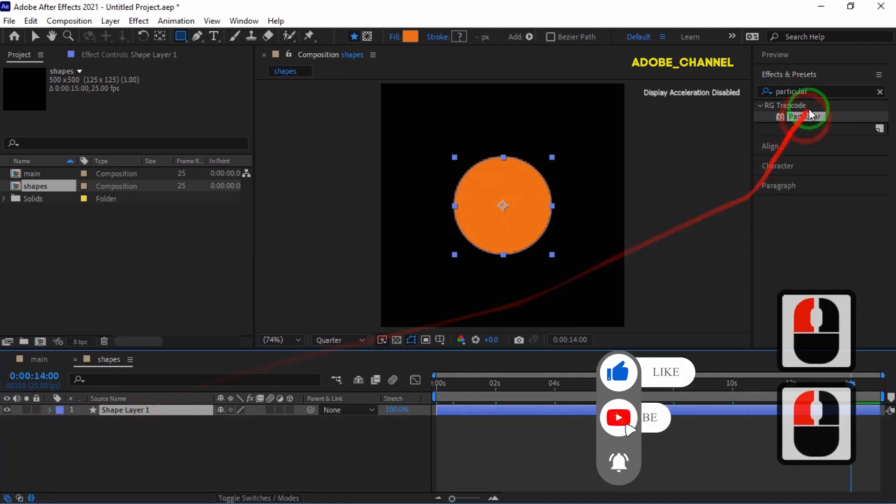
Find the CC Grid Wipe effect and apply it to Shape Layer 1
left_click_drag(814, 93, 769, 94)
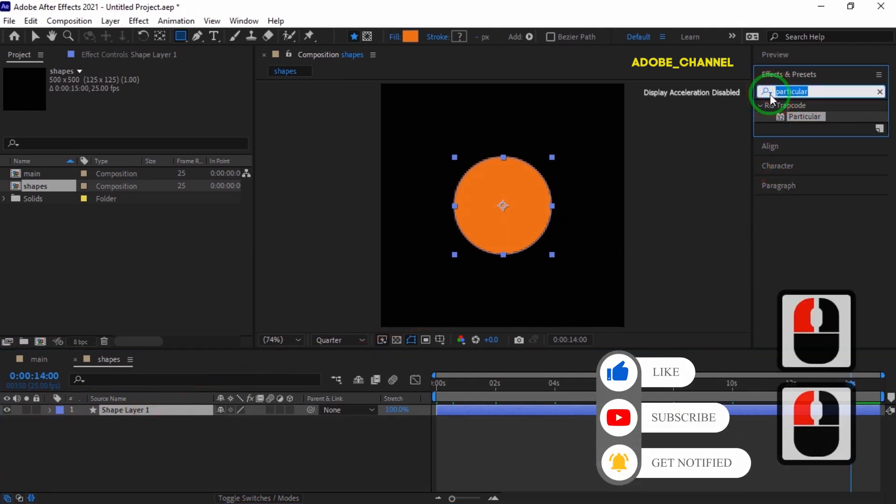
type("cc gri")
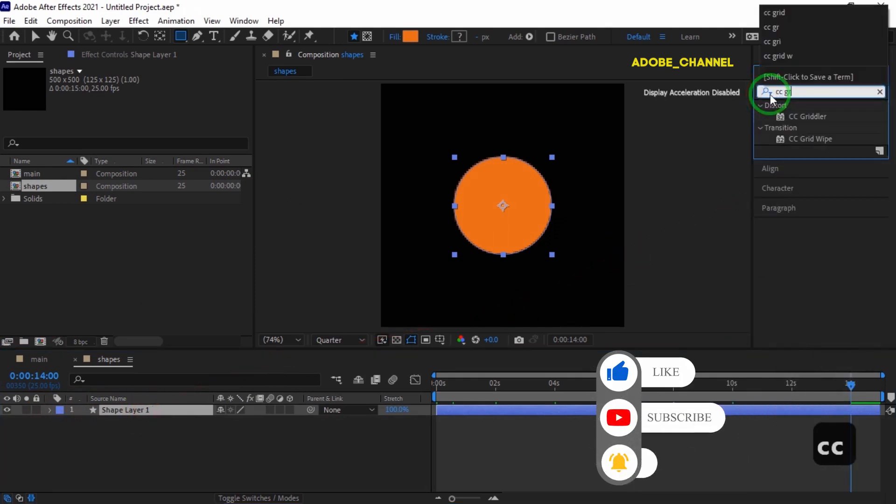
type("d")
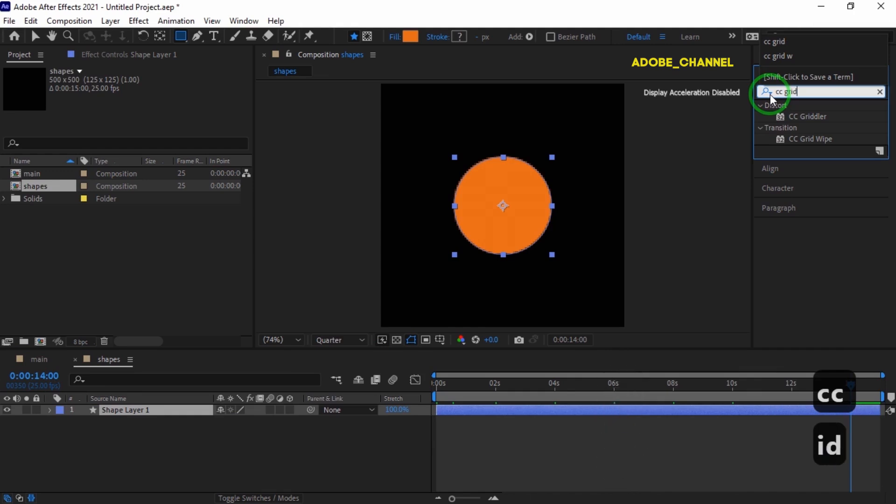
double_click(820, 138)
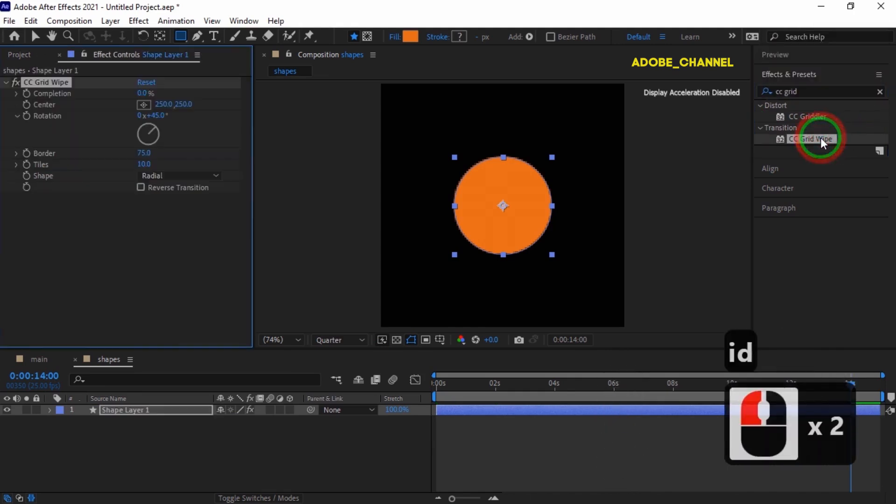
key("v")
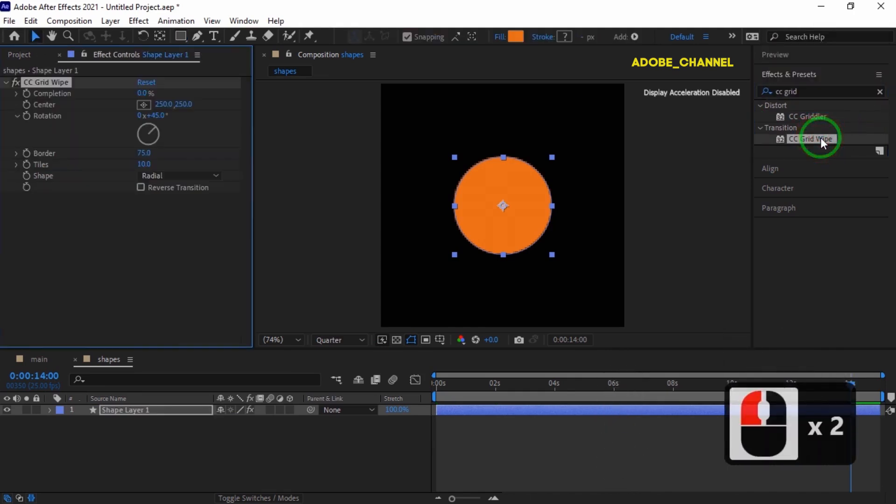
Set the CC Grid Wipe effect's Completion to 25%
double_click(144, 93)
type("25")
key("Return")
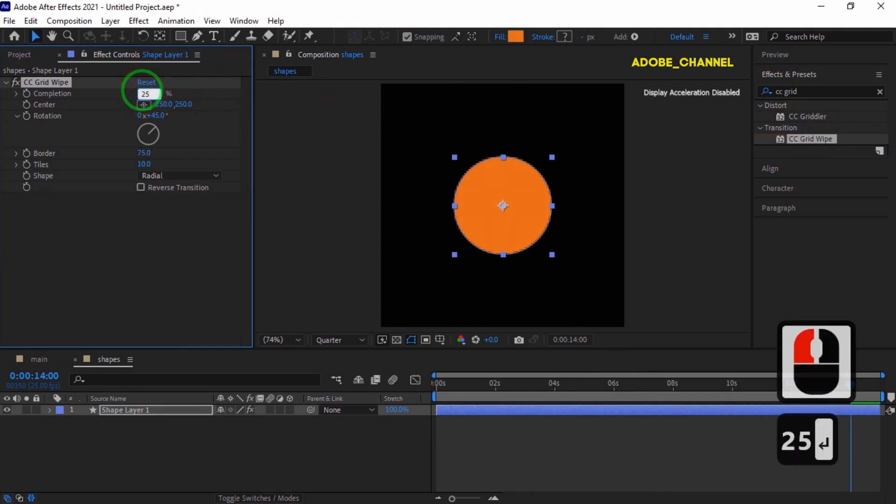
left_click(168, 117)
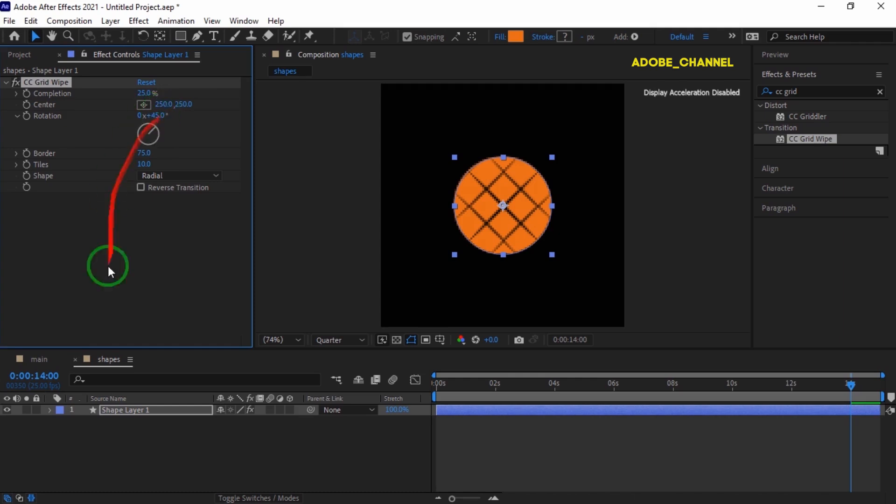
Find the Linear Wipe transition effect and apply it to Shape Layer 1
left_click(156, 409)
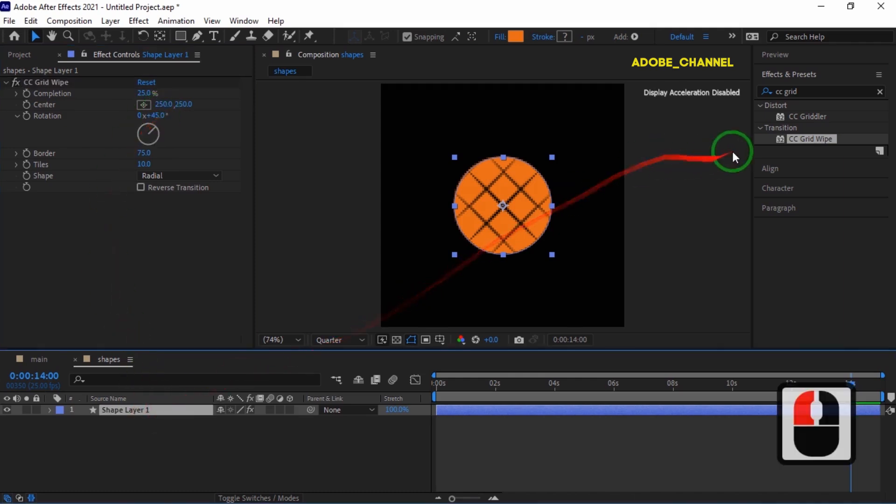
left_click_drag(808, 90, 747, 91)
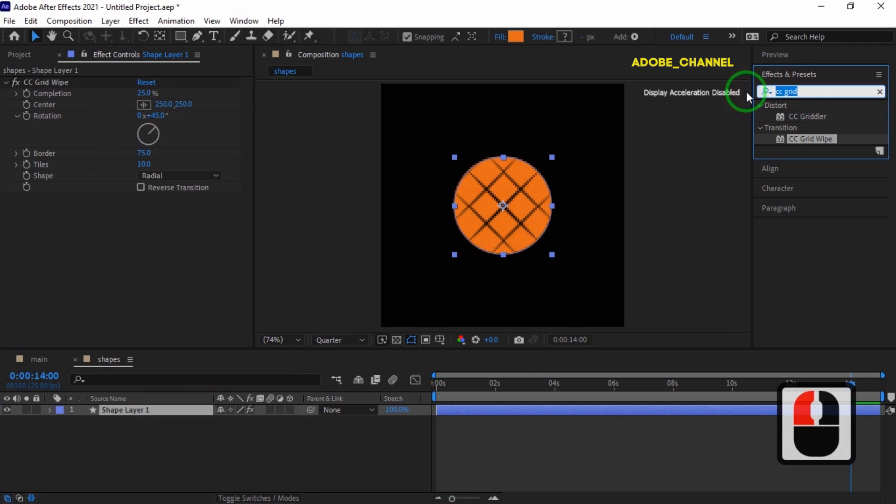
type("linear")
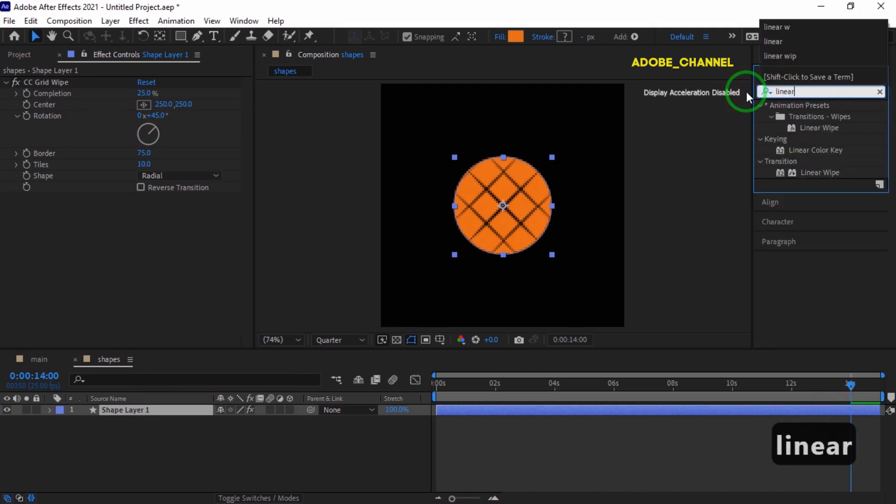
double_click(817, 174)
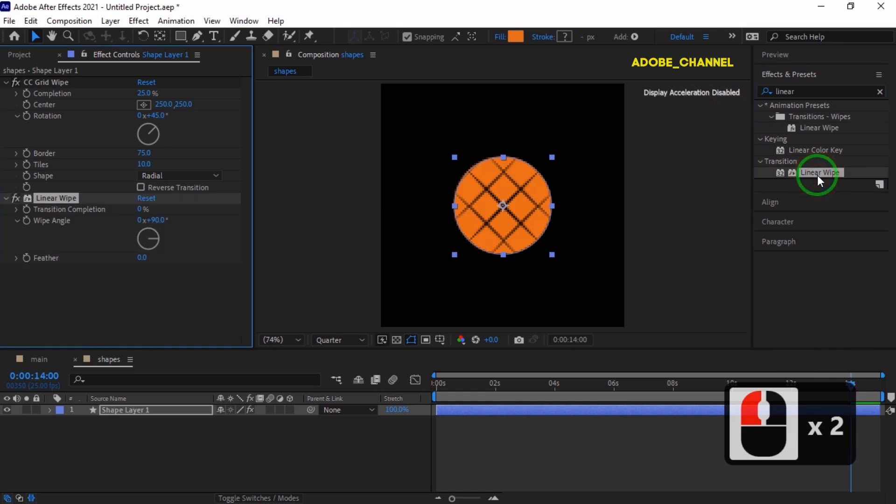
Set the Linear Wipe effect's Transition Completion to 45% and its Feather to 135
left_click(142, 210)
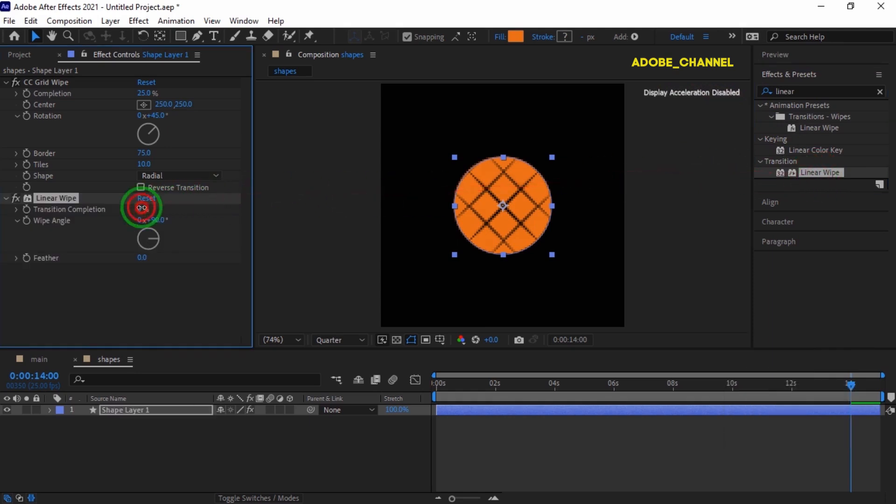
type("45")
key("Return")
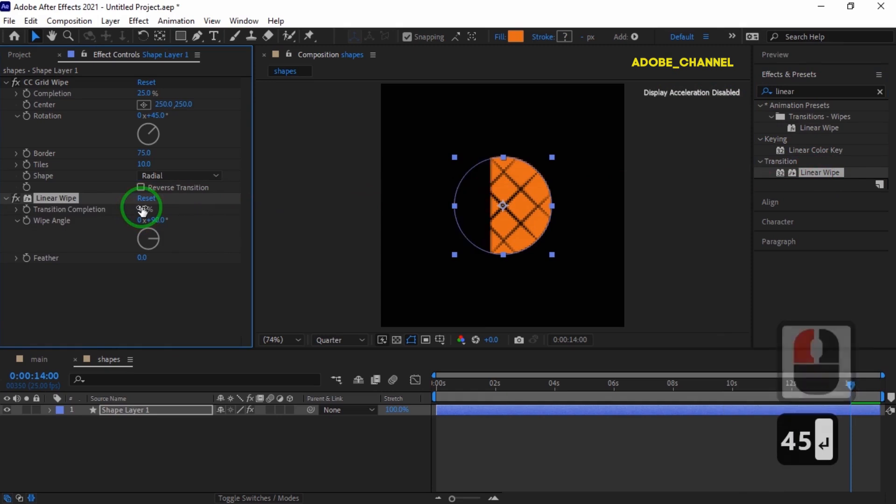
left_click(144, 258)
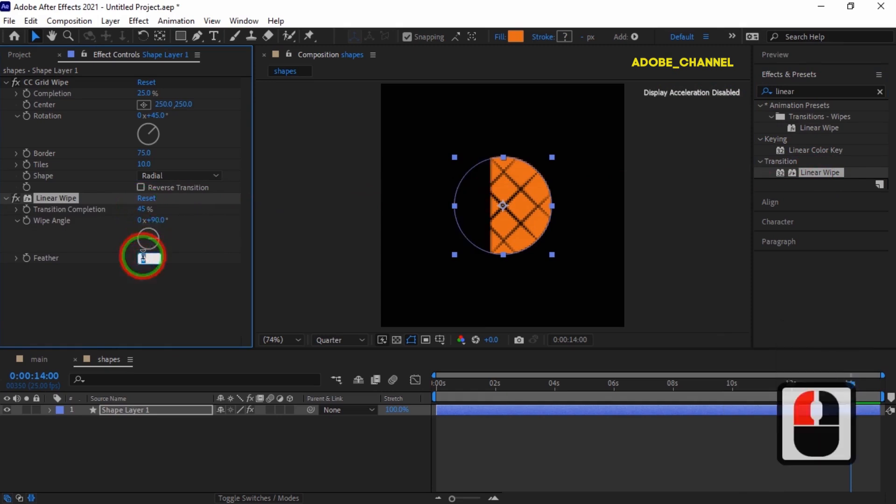
type("135")
key("Return")
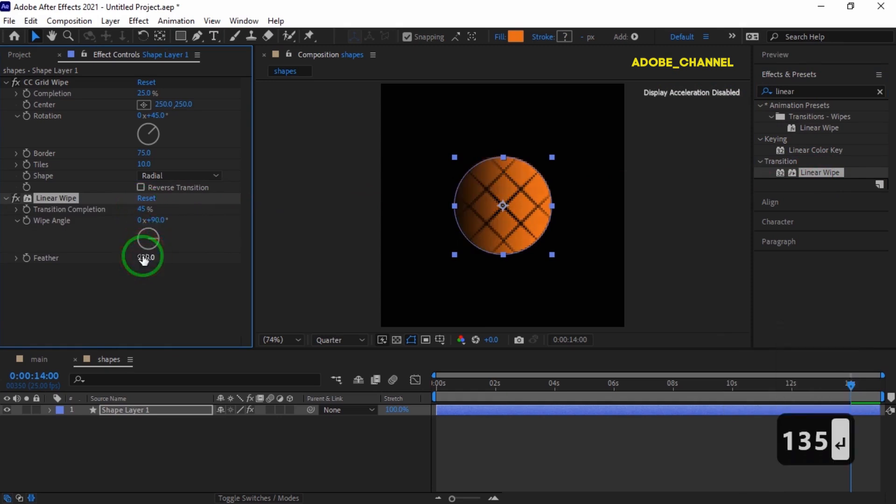
Duplicate Shape Layer 1 and delete the fill from the duplicate's contents
left_click(146, 410)
key("ctrl+d")
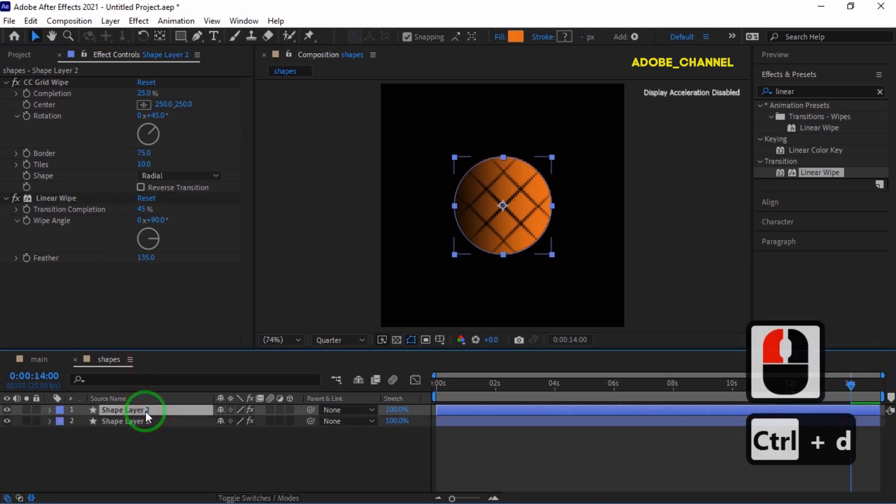
left_click(51, 411)
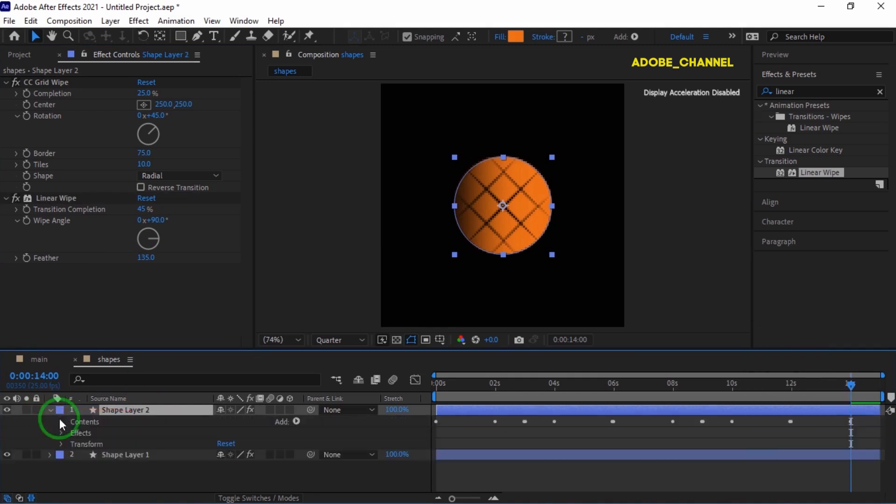
left_click(60, 421)
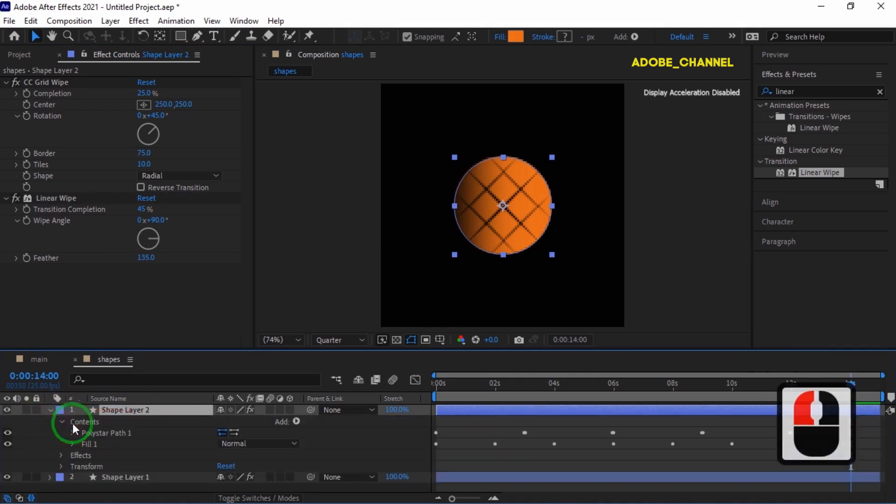
left_click(91, 444)
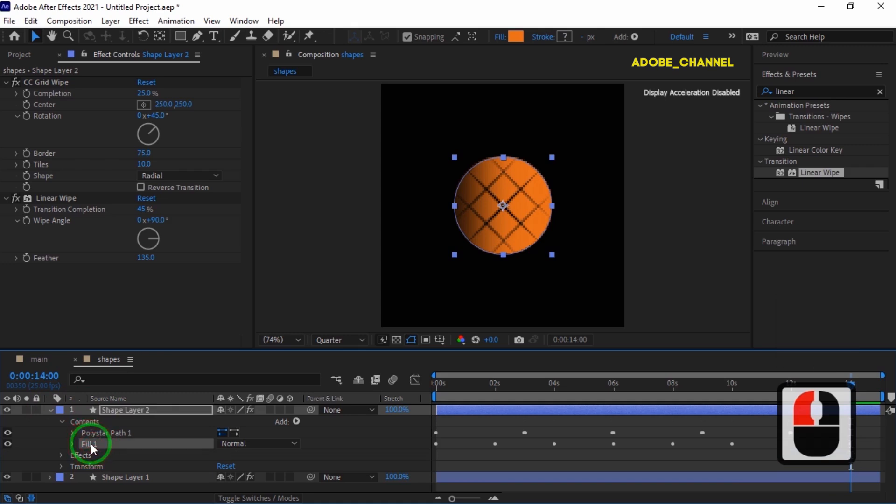
key("Delete")
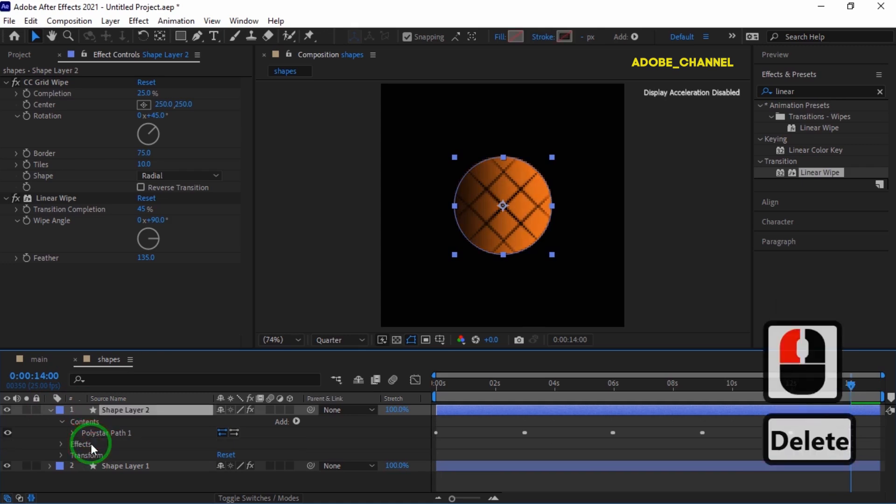
Add a stroke to the duplicated shape layer and set its Stroke Width to 8
left_click(297, 421)
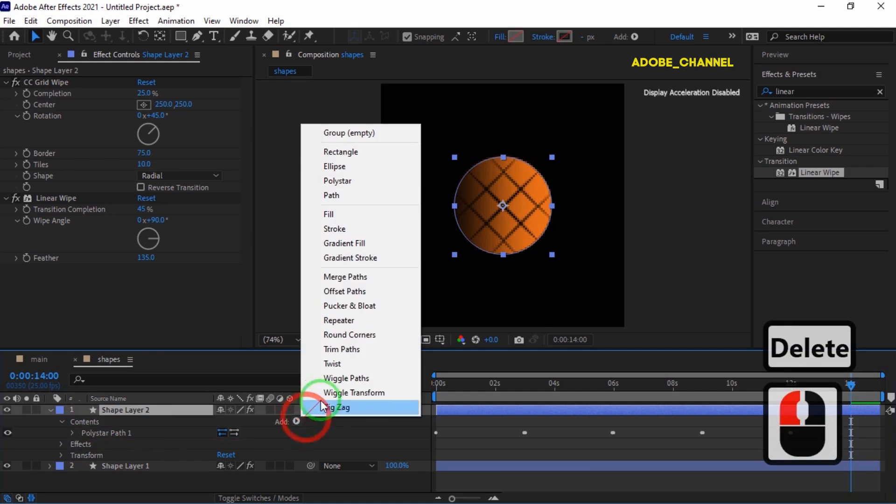
left_click(345, 229)
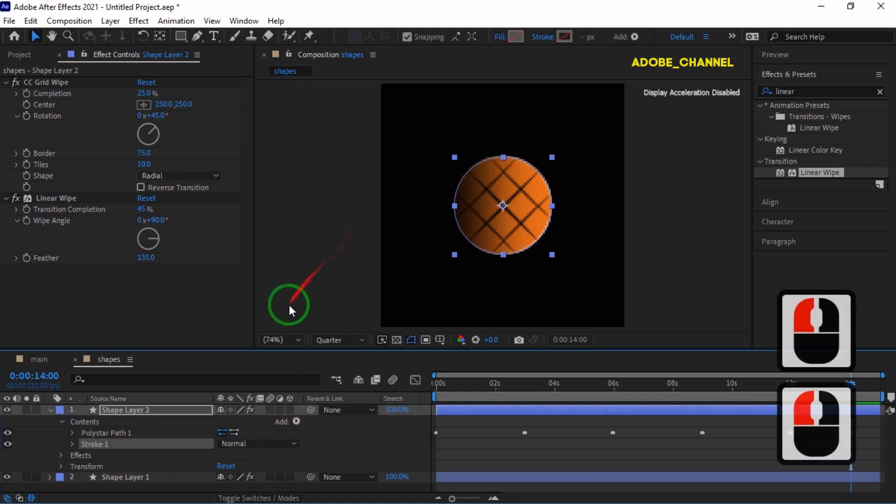
left_click(73, 444)
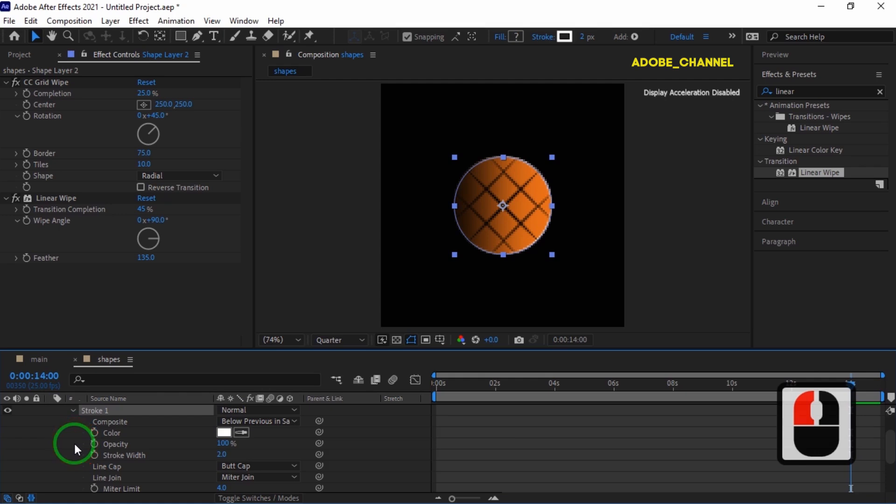
left_click(221, 454)
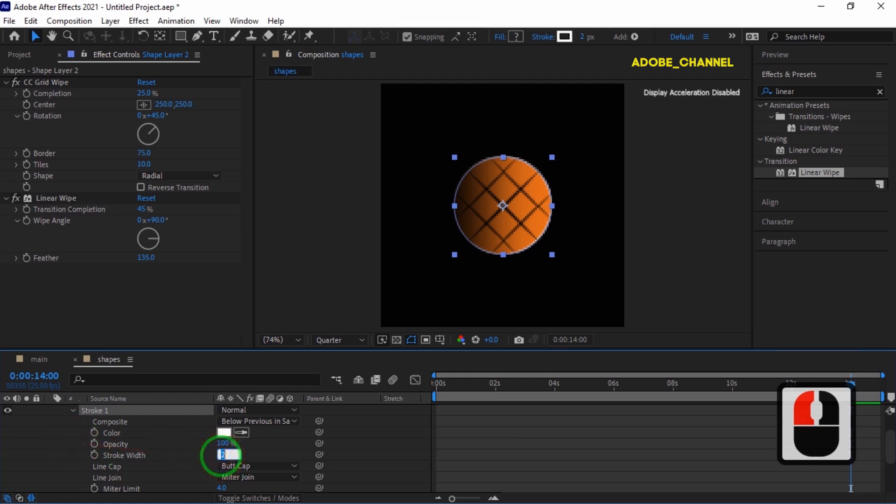
type("8")
key("Return")
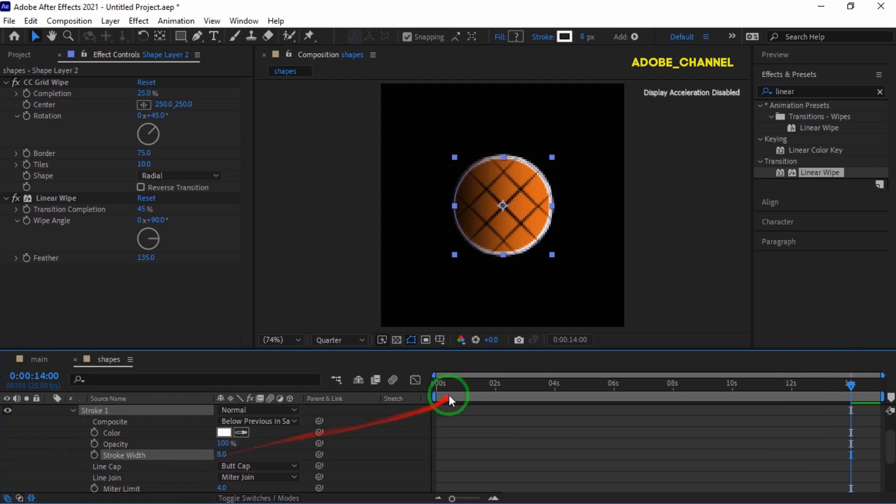
Start keyframing the stroke's Color at 0:00:00:00 and set it to D70BD9
double_click(438, 384)
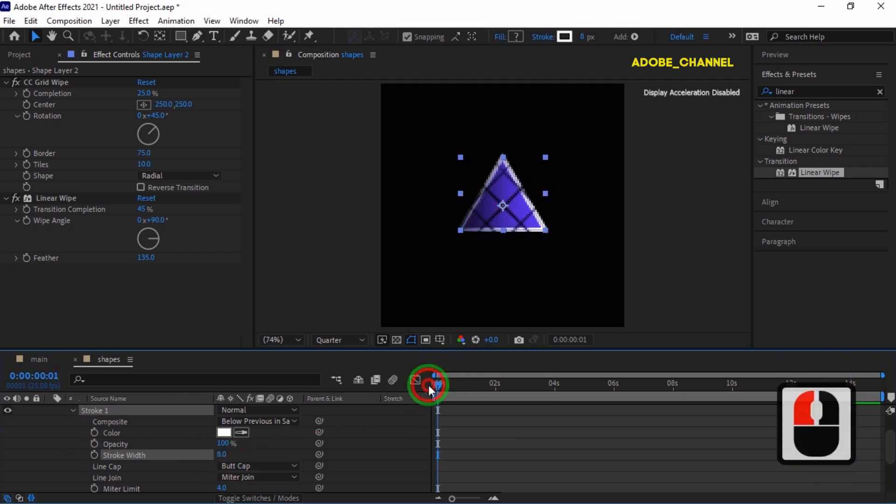
left_click(430, 385)
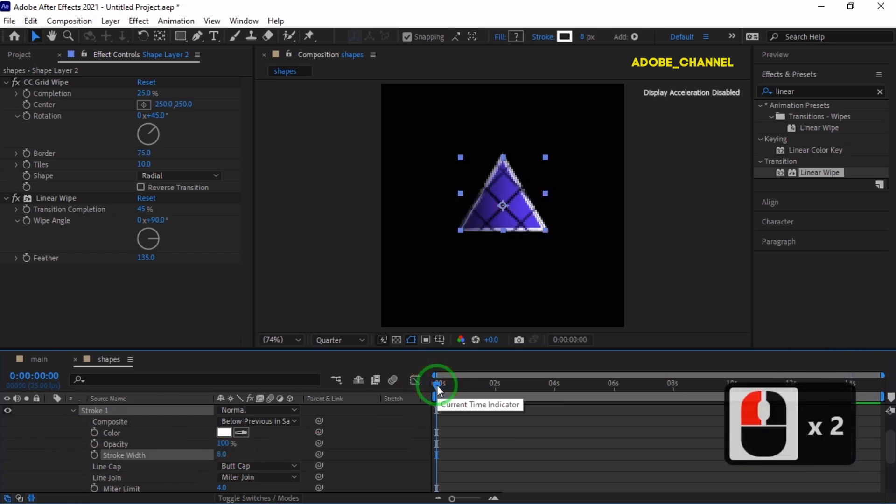
left_click(94, 434)
left_click(224, 433)
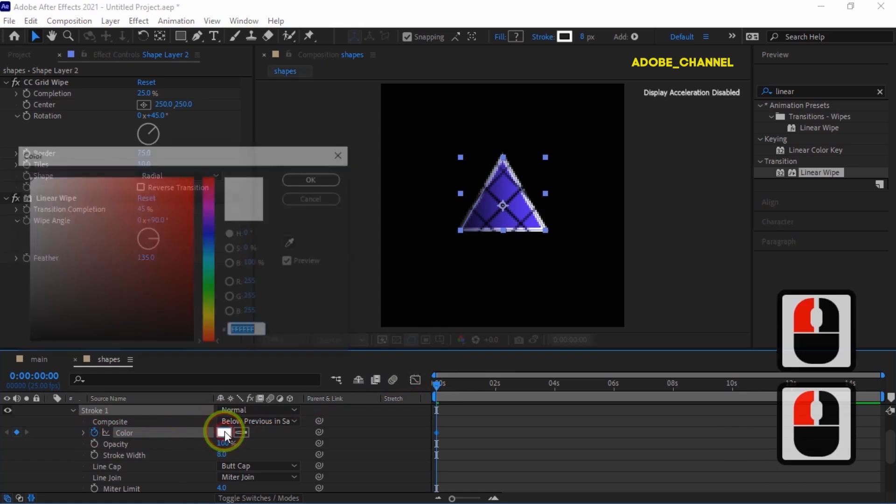
type("d70")
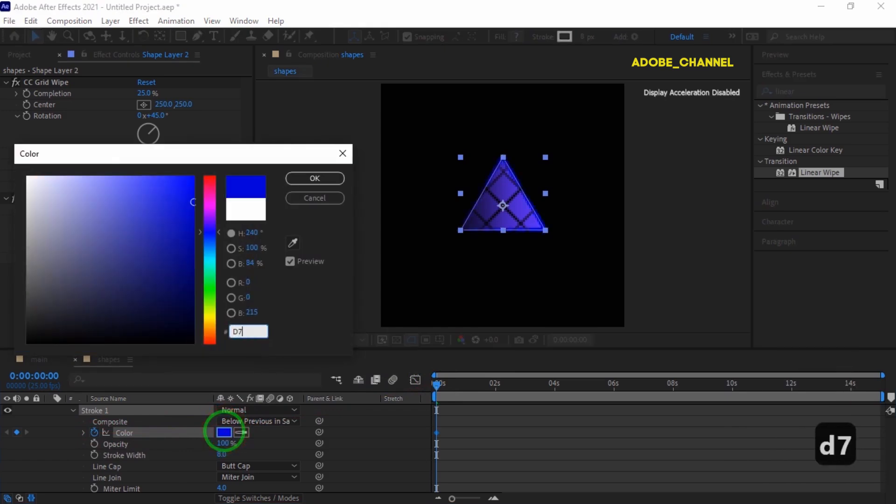
type("bd")
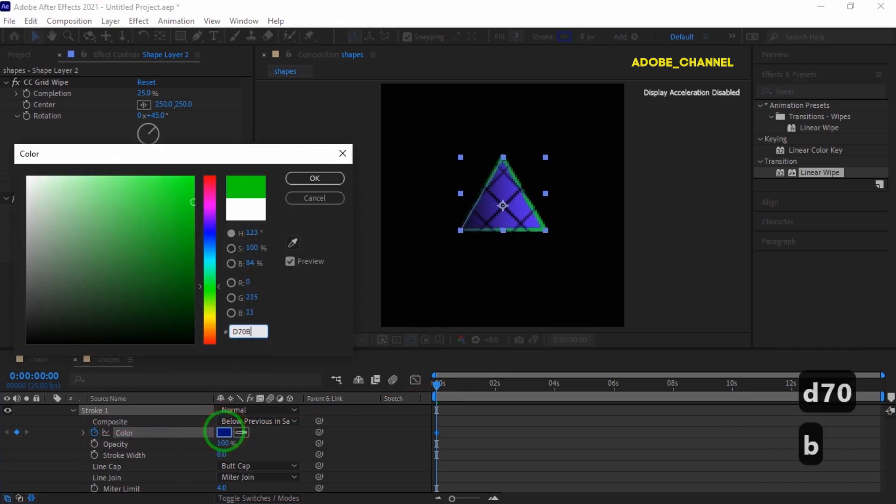
type("9")
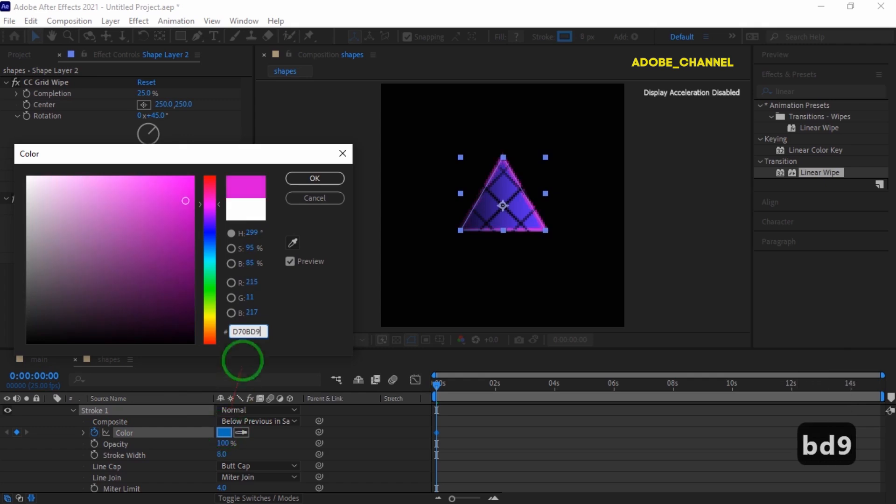
left_click(314, 178)
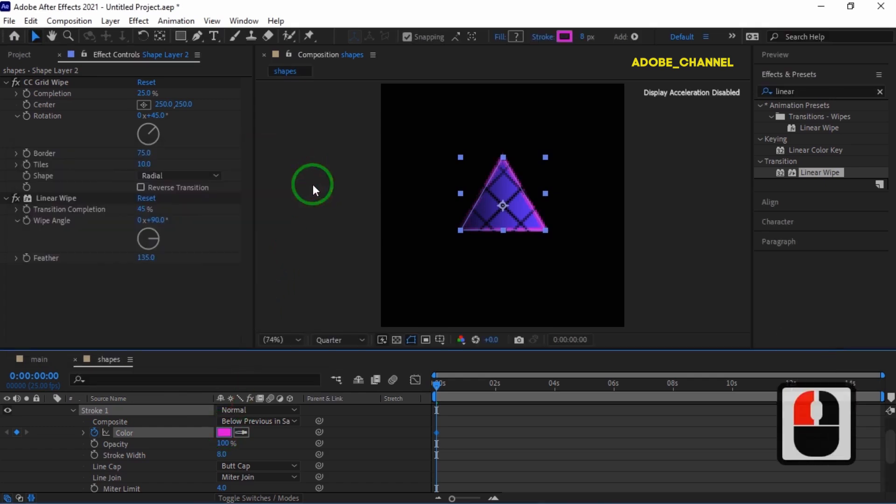
Keyframe the duplicated shape layer's stroke Color to 0BD9D2 at 0:00:03:00
left_click(41, 377)
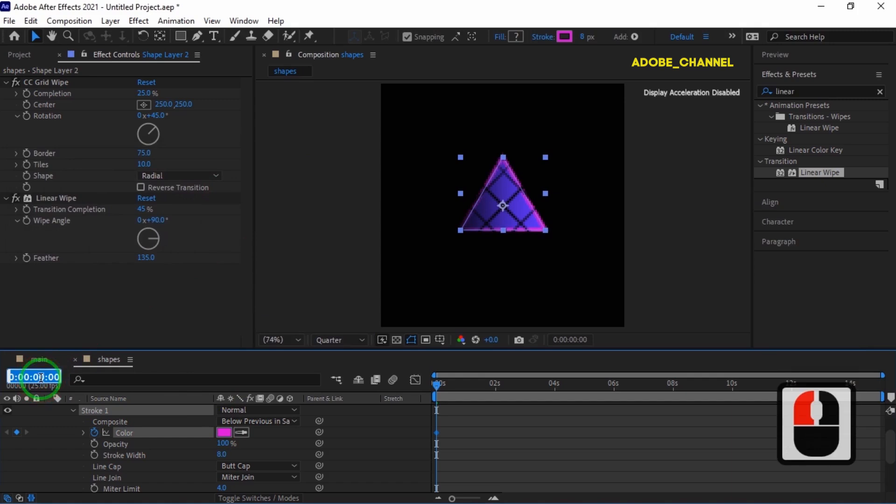
type("300")
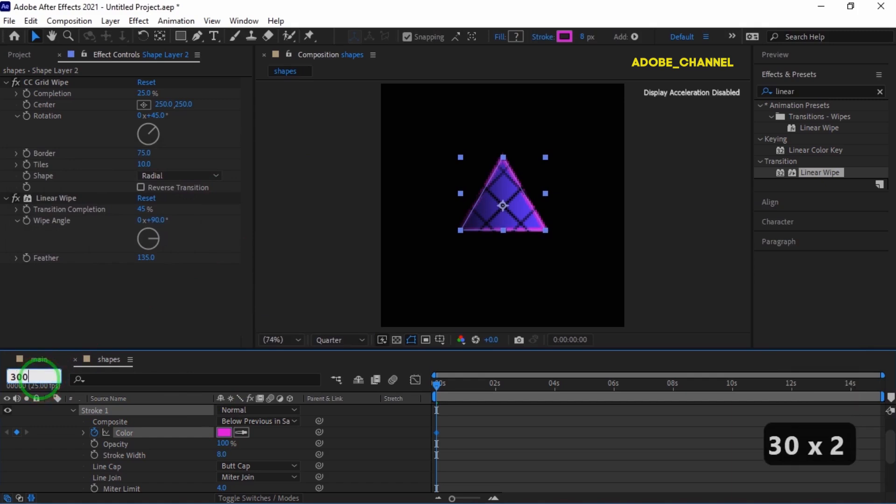
key("Return")
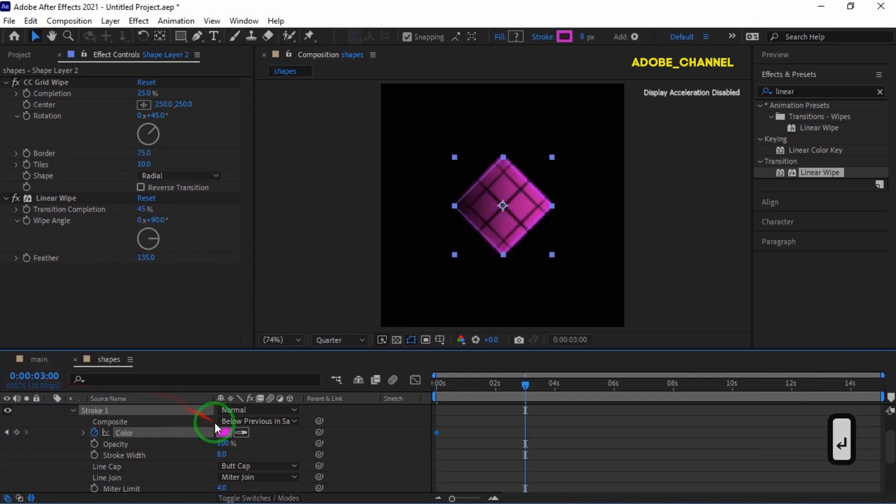
left_click(225, 433)
type("0")
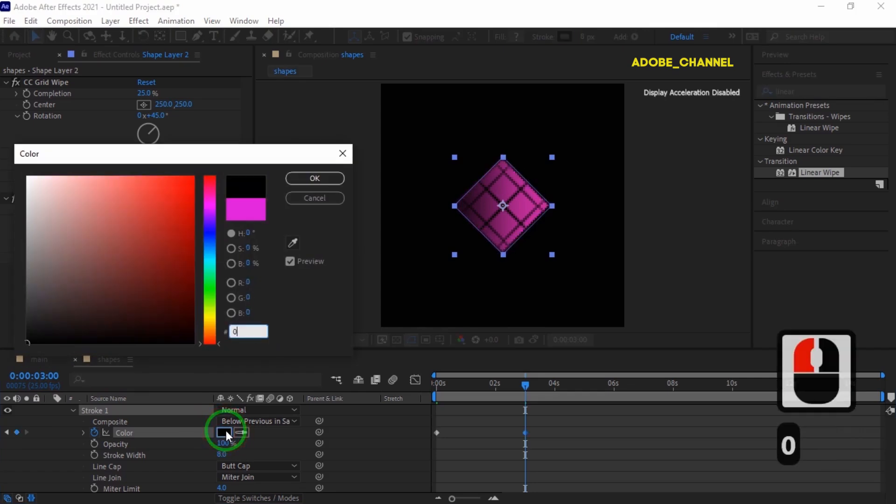
type("B")
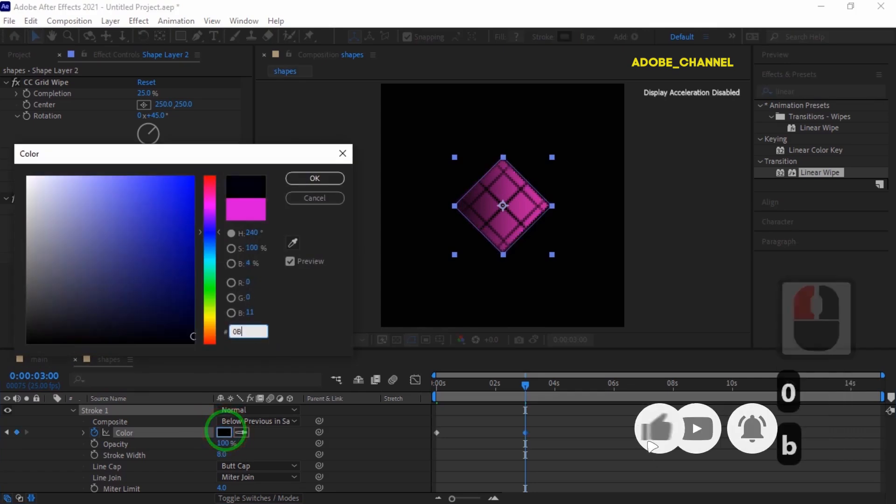
type("D9")
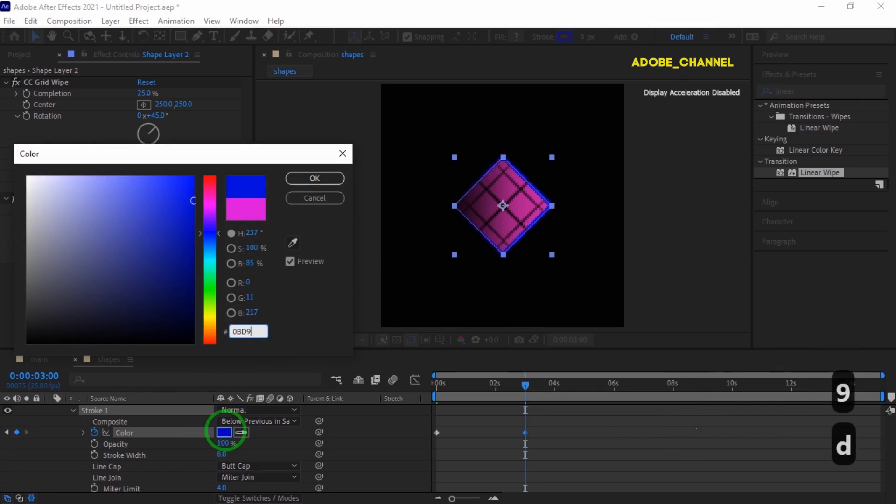
type("D2")
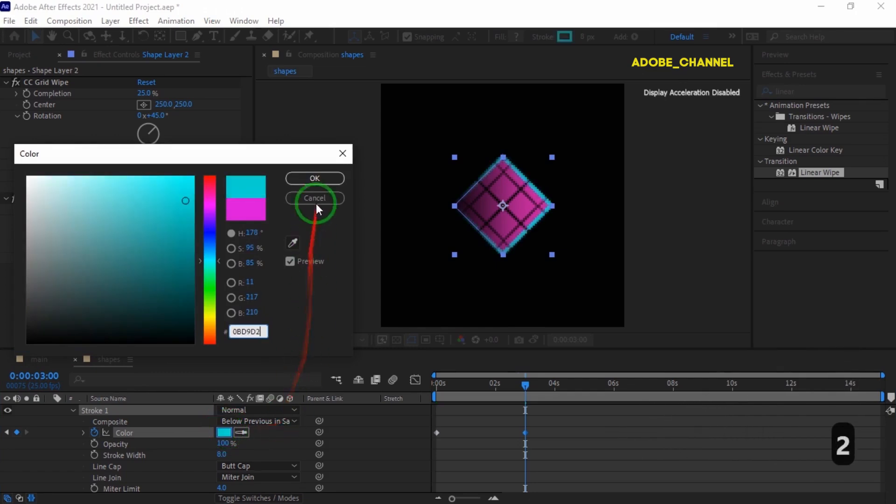
left_click(314, 177)
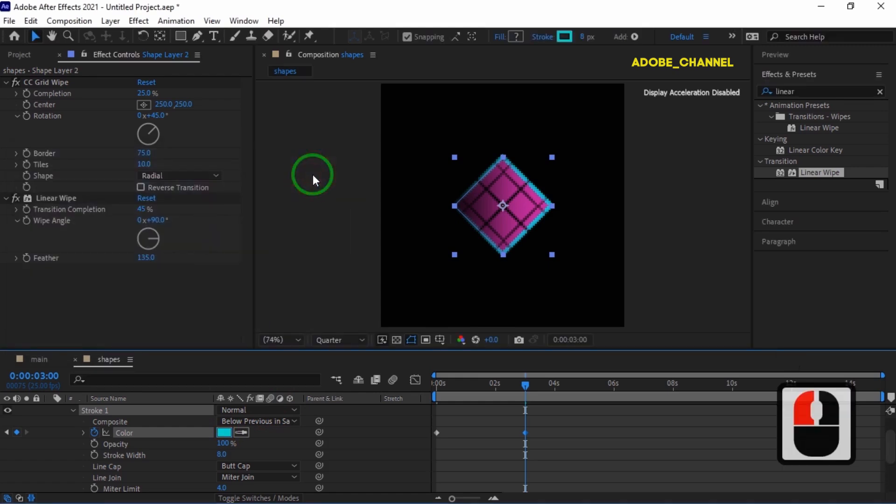
Keyframe the stroke Color to D9C30B at 0:00:06:00
left_click(34, 376)
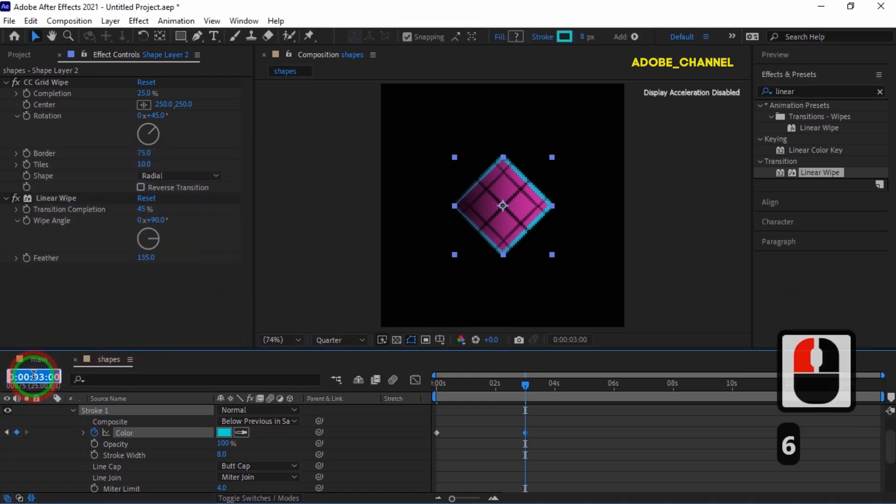
type("600")
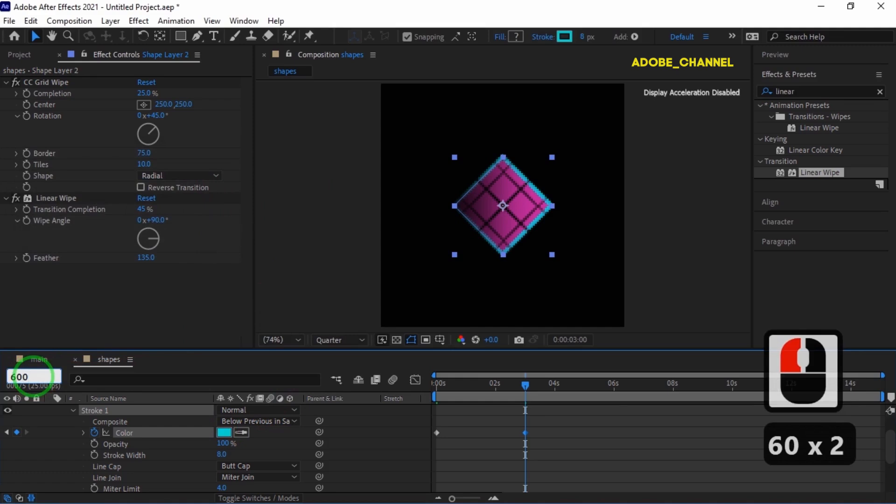
key("Return")
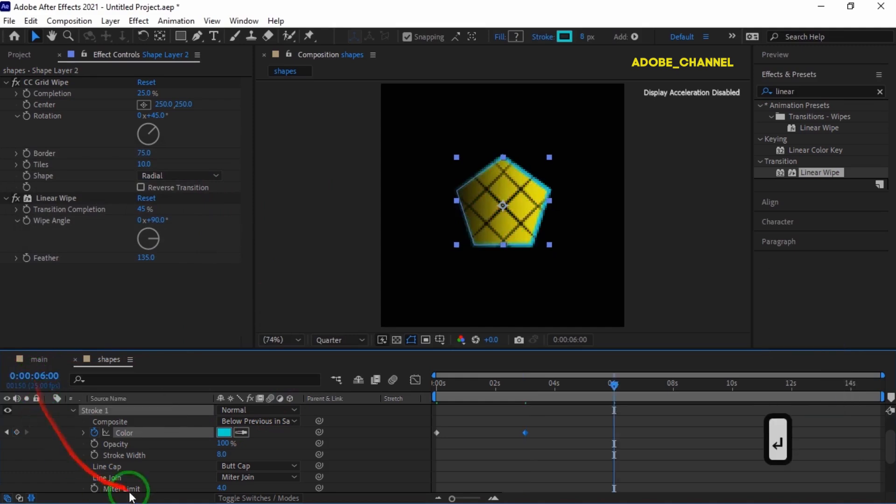
left_click(225, 432)
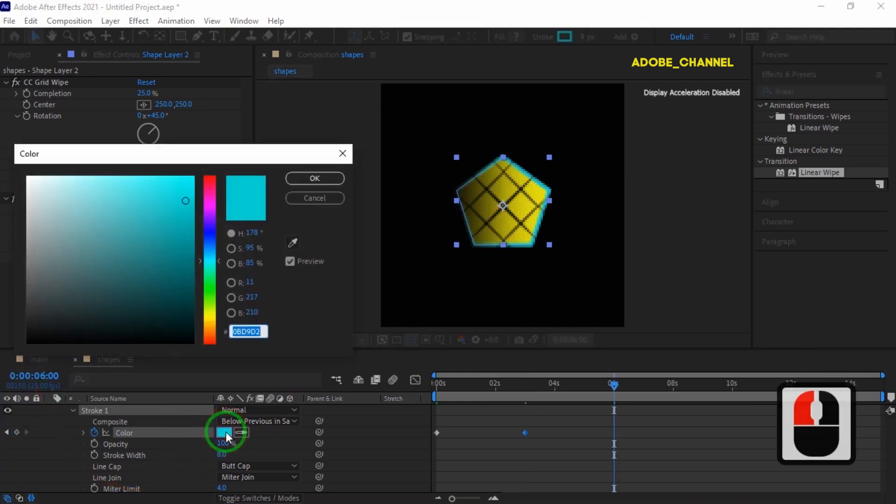
type("D9")
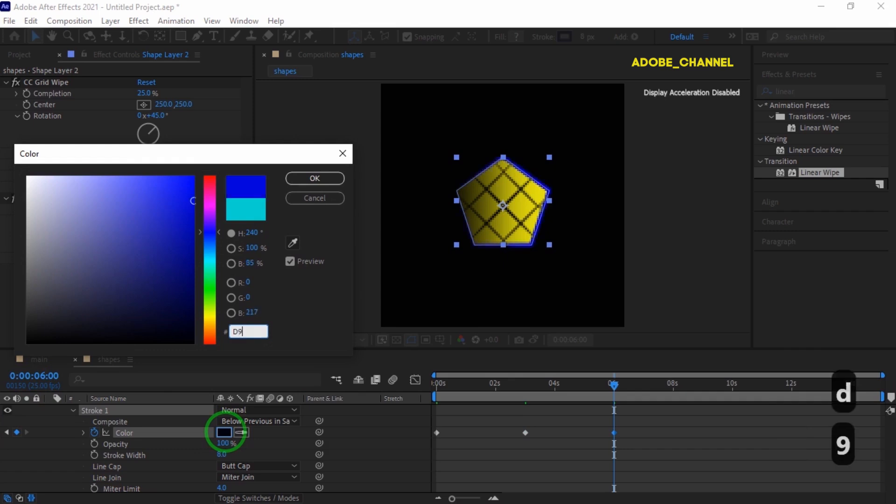
type("C3")
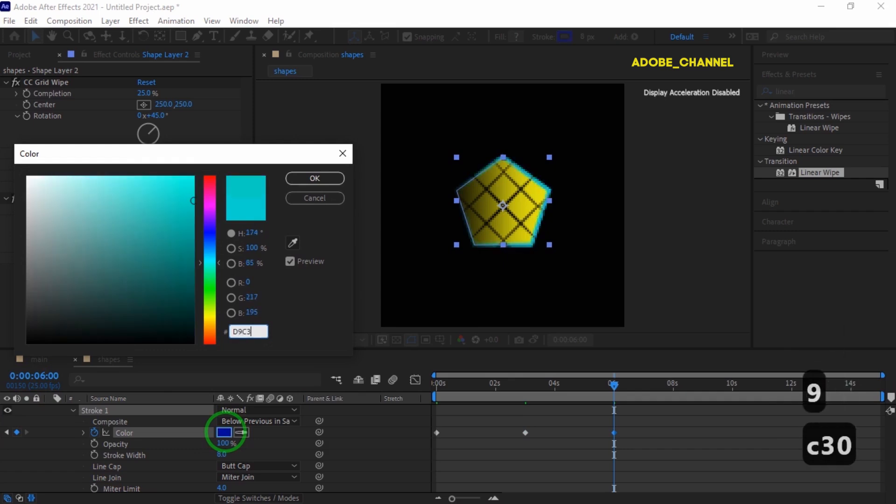
type("0B")
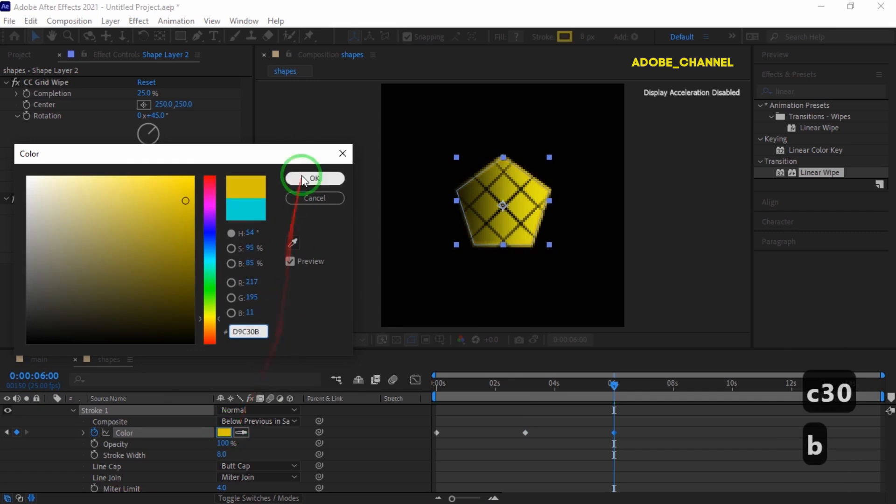
left_click(313, 179)
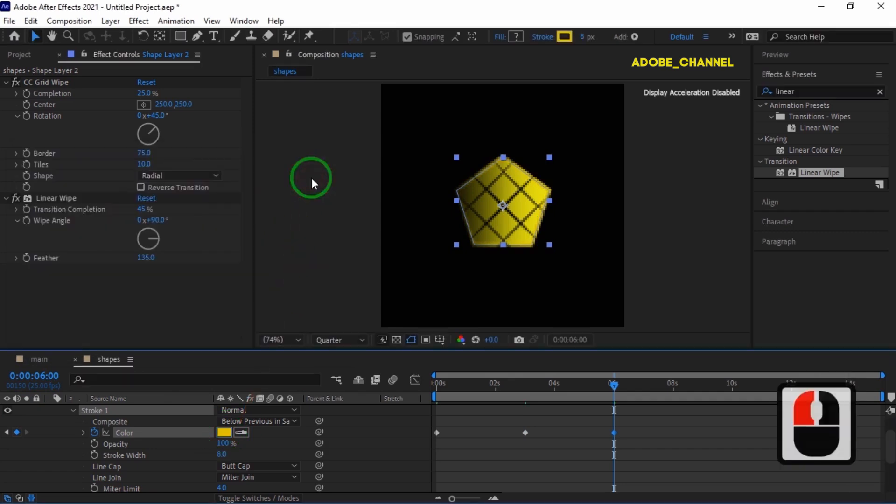
Keyframe the stroke Color to F76C20 at 0:00:09:00
left_click(36, 376)
type("900")
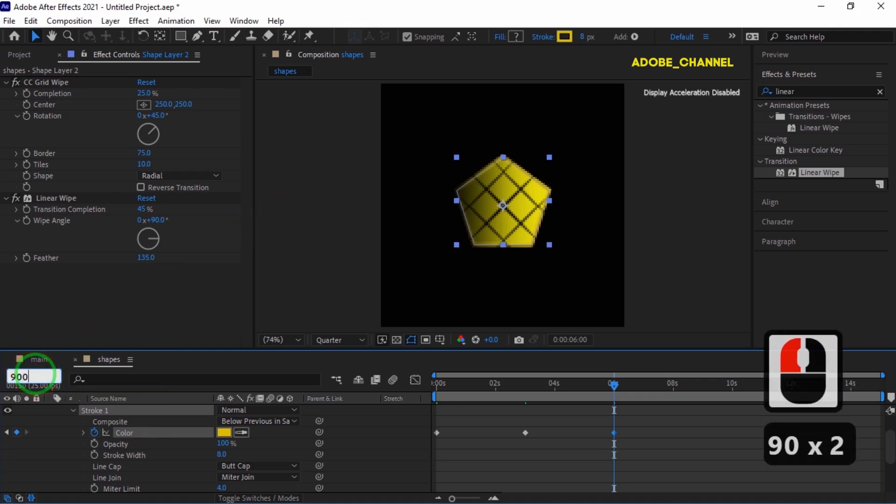
key("Return")
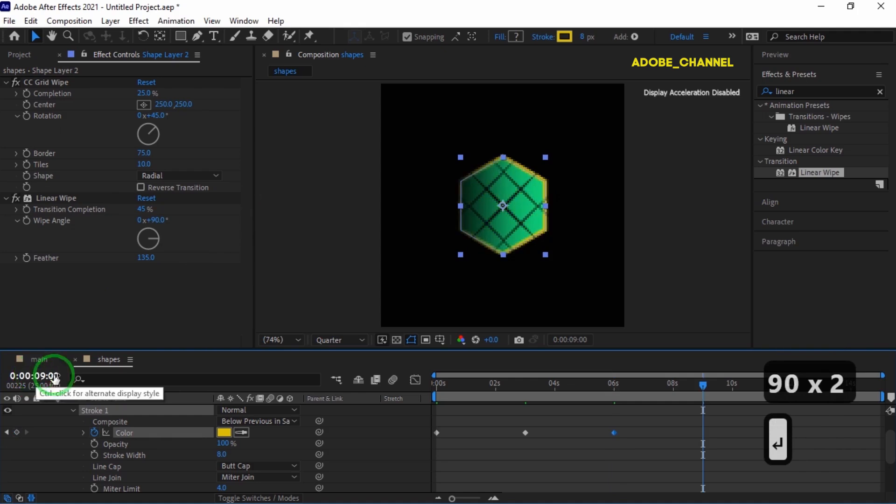
left_click(223, 432)
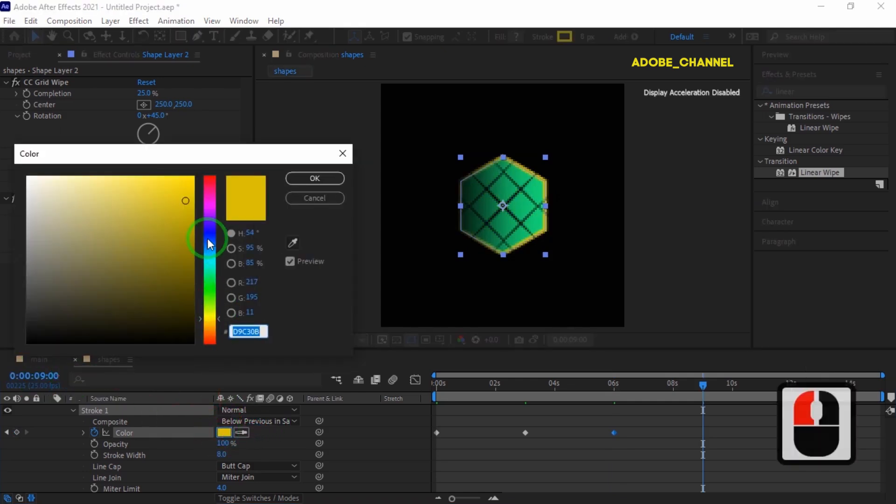
left_click(257, 330)
type("F")
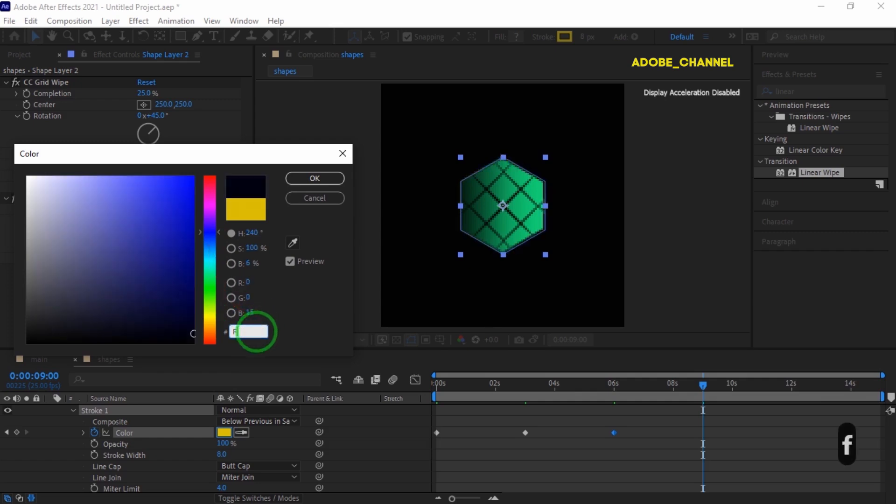
type("7")
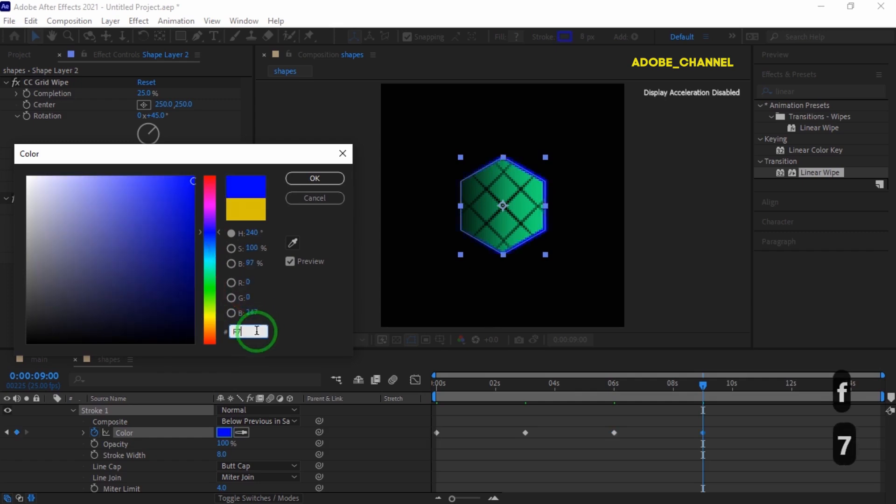
type("6")
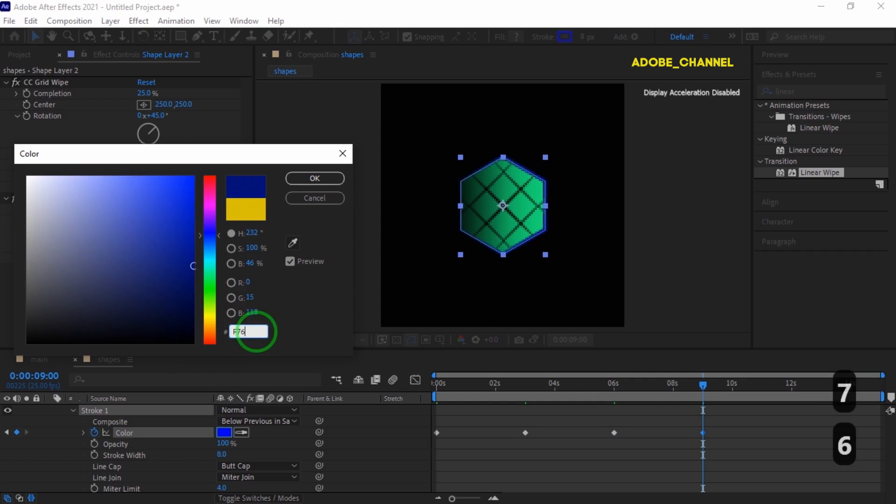
type("c20")
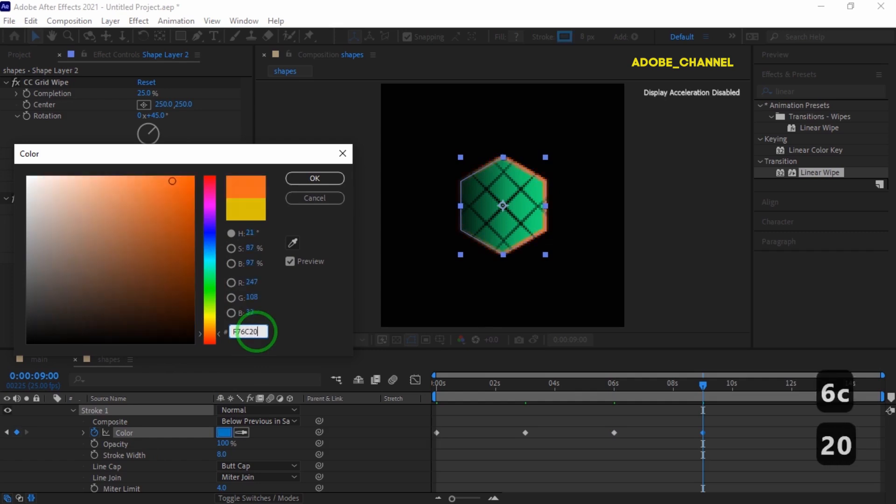
left_click(320, 178)
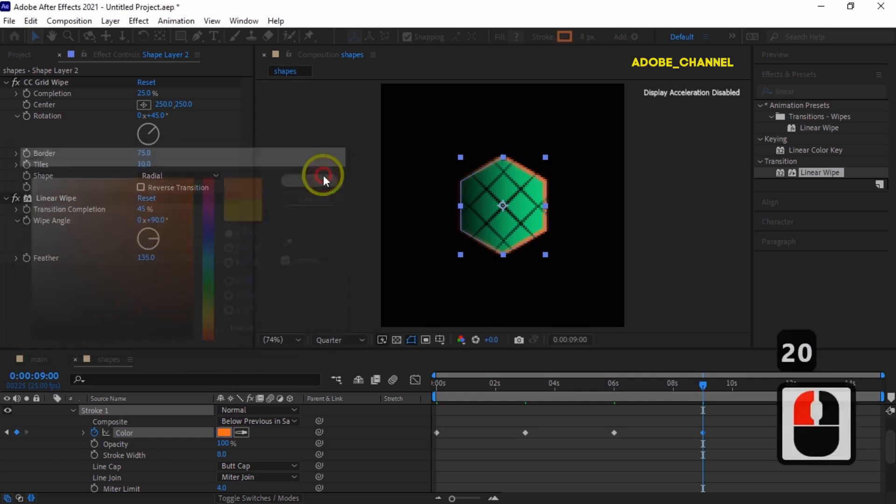
Keyframe the stroke Color to a bright magenta pink at 0:00:12:00
left_click(35, 377)
type("12")
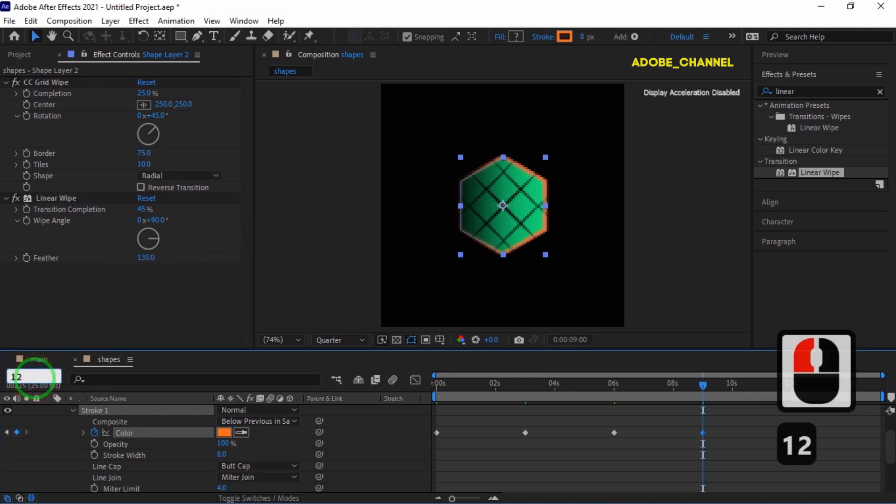
type("00")
key("Return")
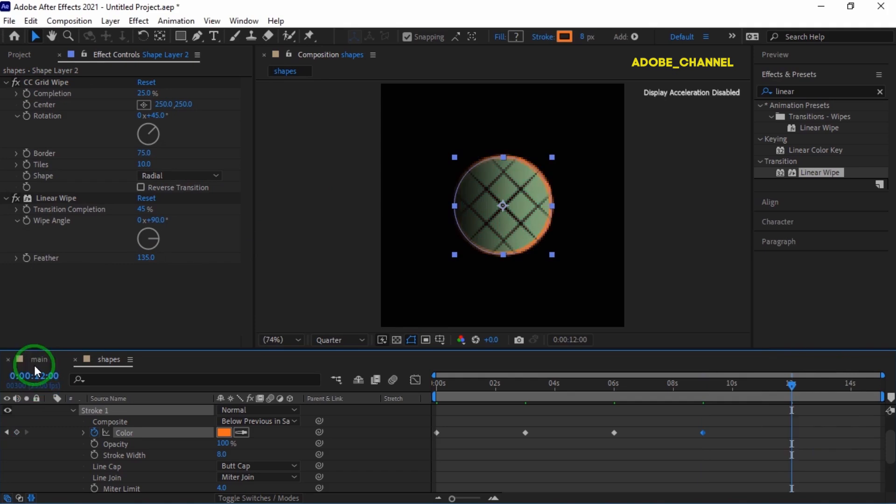
left_click(225, 433)
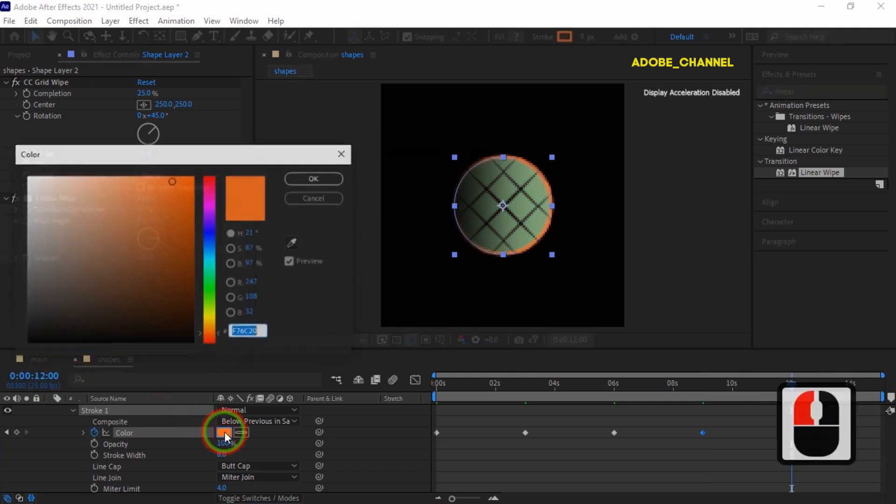
left_click(211, 203)
left_click(316, 181)
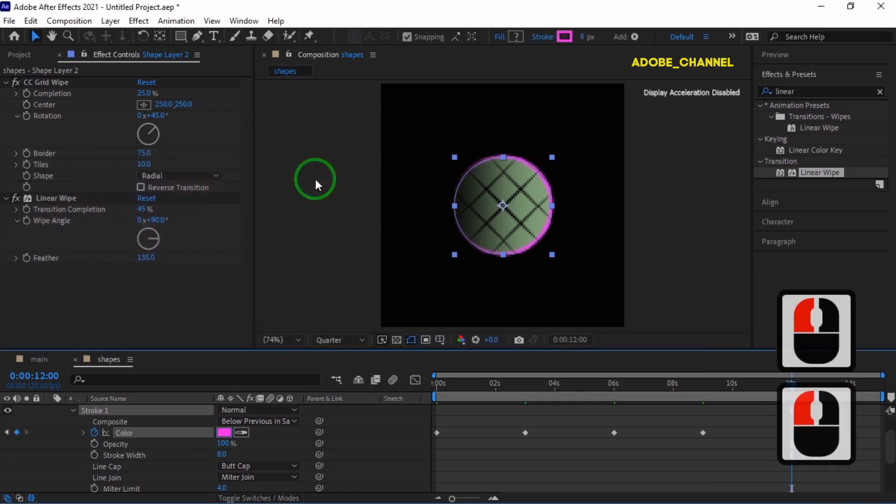
Set the Outer Radius of Shape Layer 2's Polystar Path 1 to 118
scroll(106, 432, "up", 2)
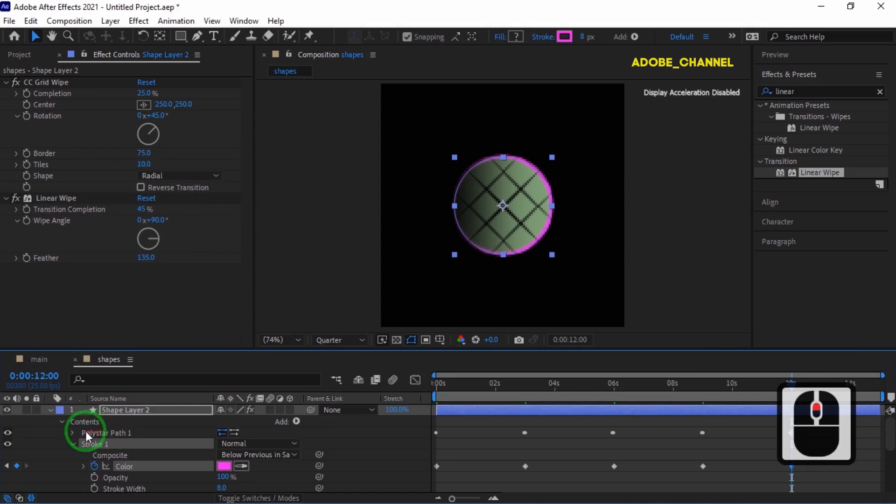
left_click(73, 433)
scroll(74, 433, "down", 1)
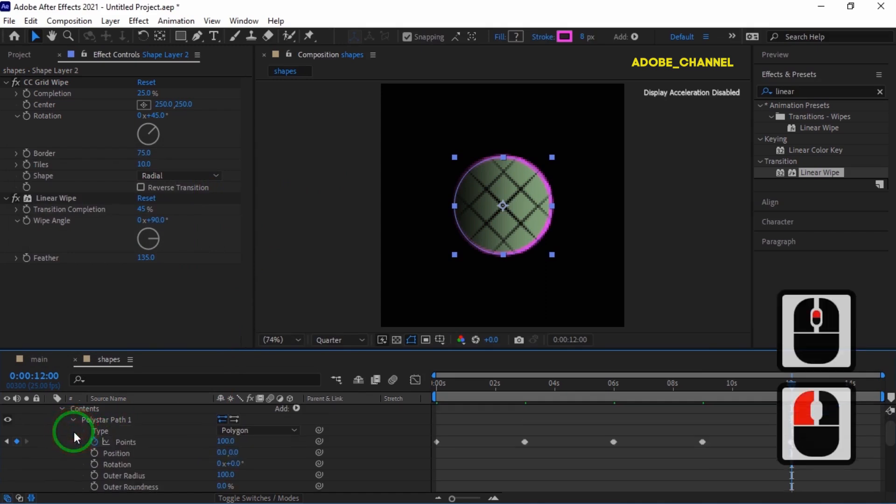
left_click(222, 475)
type("118")
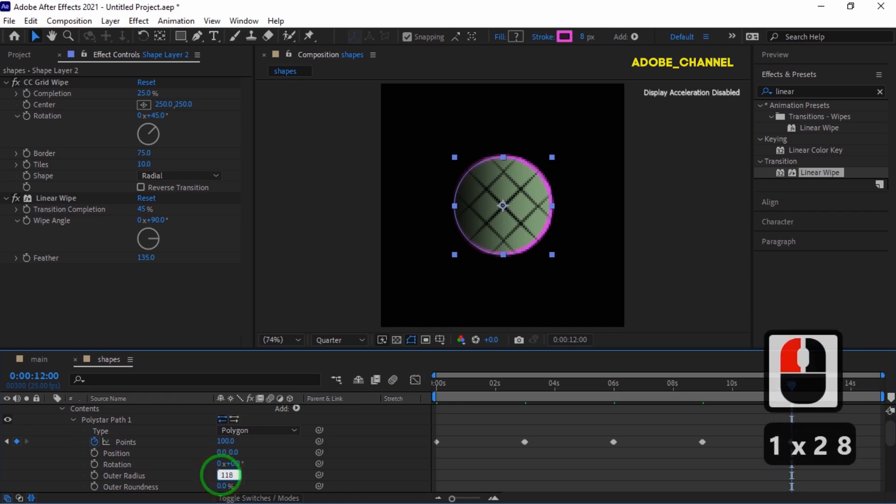
key("Return")
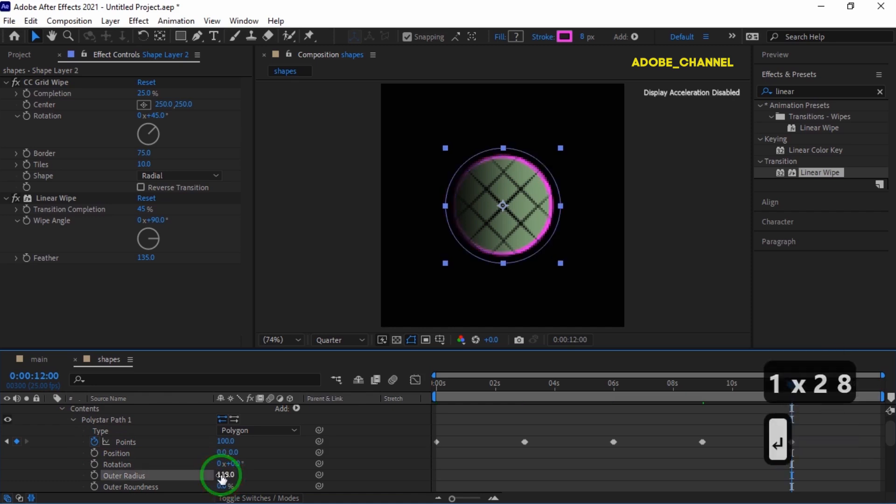
Delete the CC Grid Wipe effect from Shape Layer 2 and set its Linear Wipe Transition Completion to 25%
left_click(68, 85)
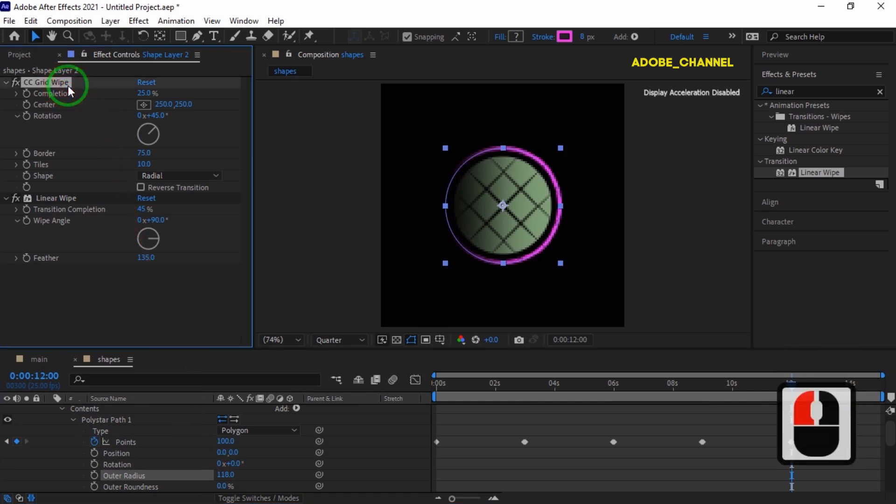
key("Delete")
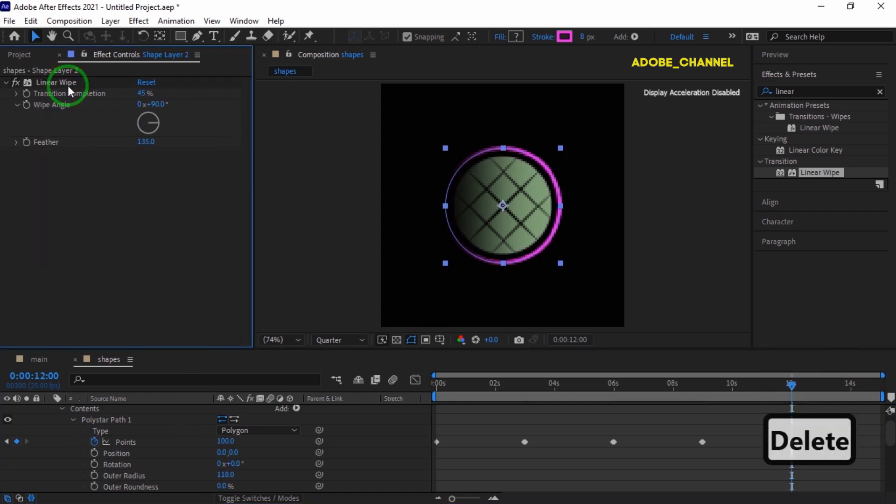
left_click(142, 93)
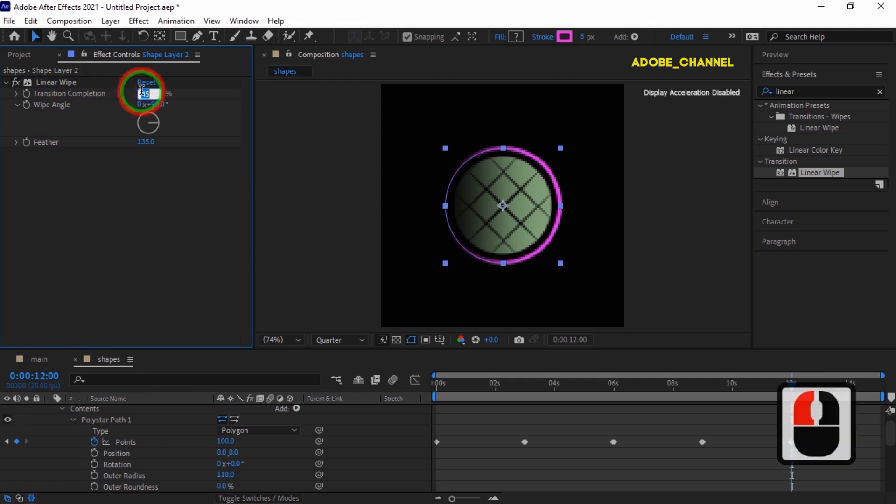
type("25")
key("Return")
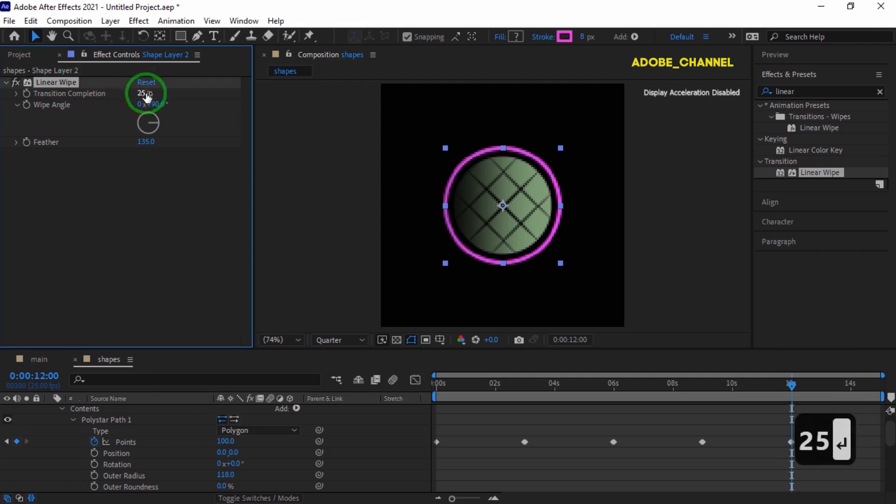
Set the Wipe Angle of Shape Layer 2's Linear Wipe to 267°
left_click(158, 108)
type("2")
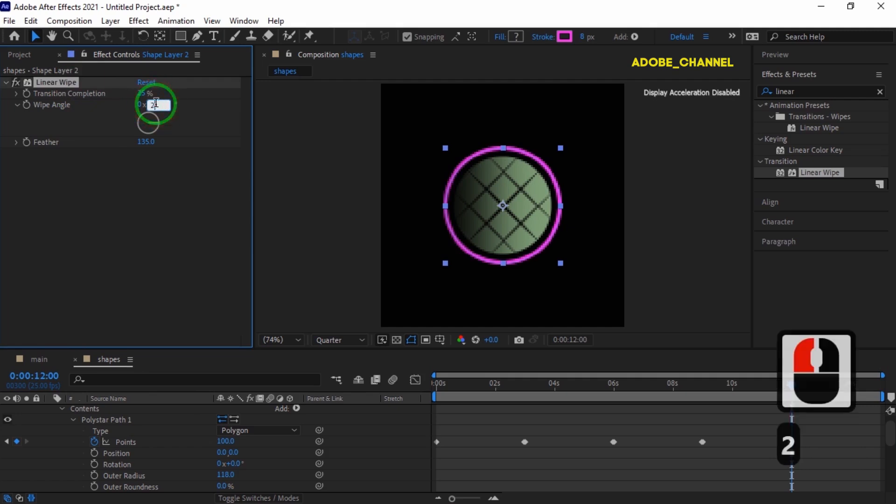
type("67")
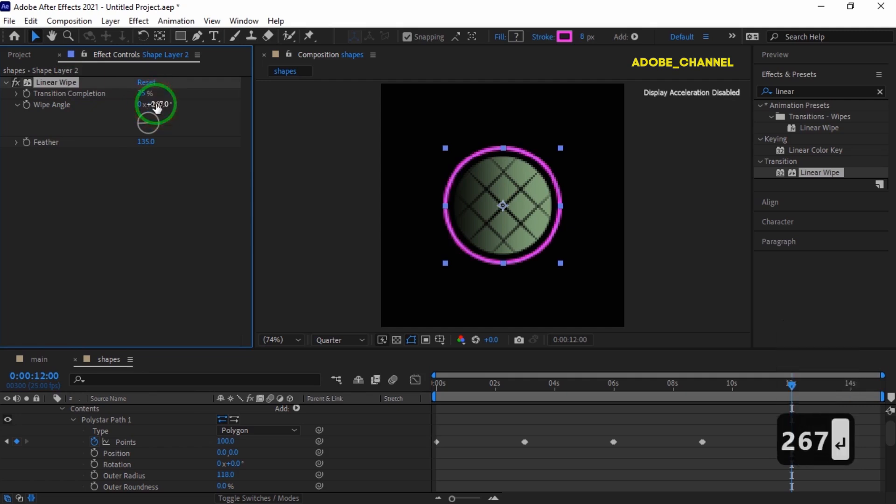
key("Return")
Pre-compose Shape Layer 1 and Shape Layer 2 together as Pre-comp 1, moving all attributes into the new composition
scroll(81, 454, "up", 8)
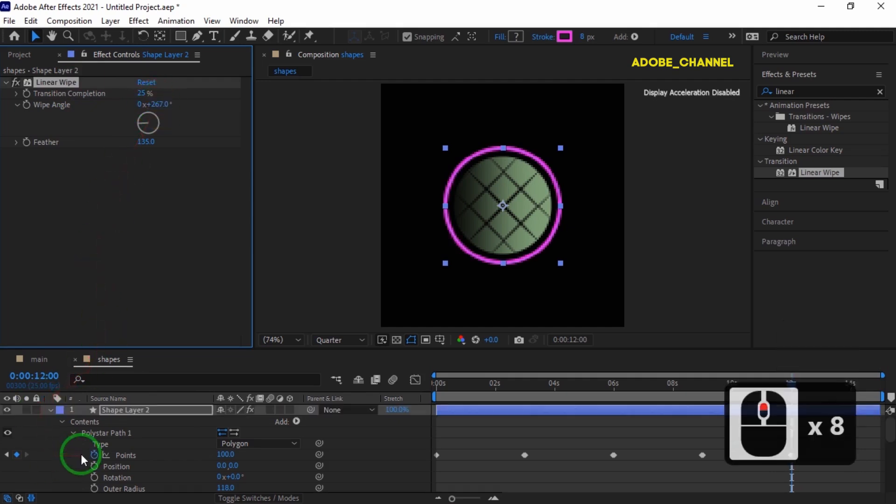
left_click(54, 410)
left_click(51, 410)
left_click_drag(106, 463, 131, 405)
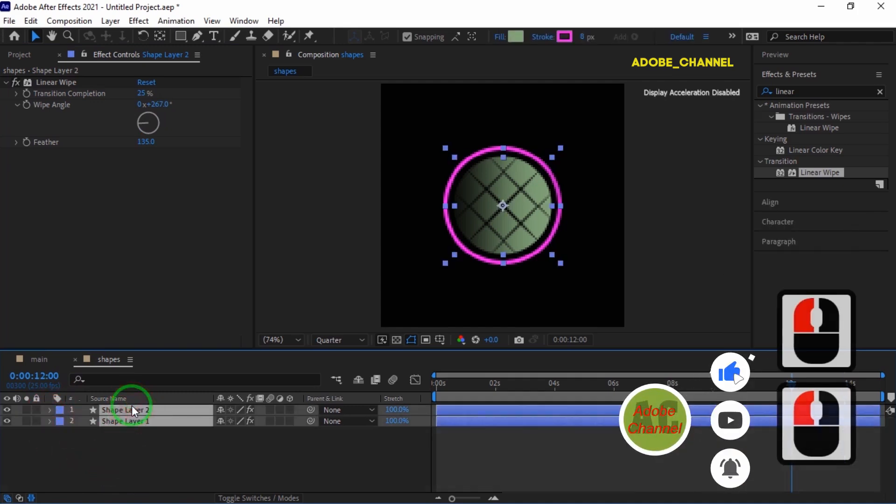
right_click(144, 417)
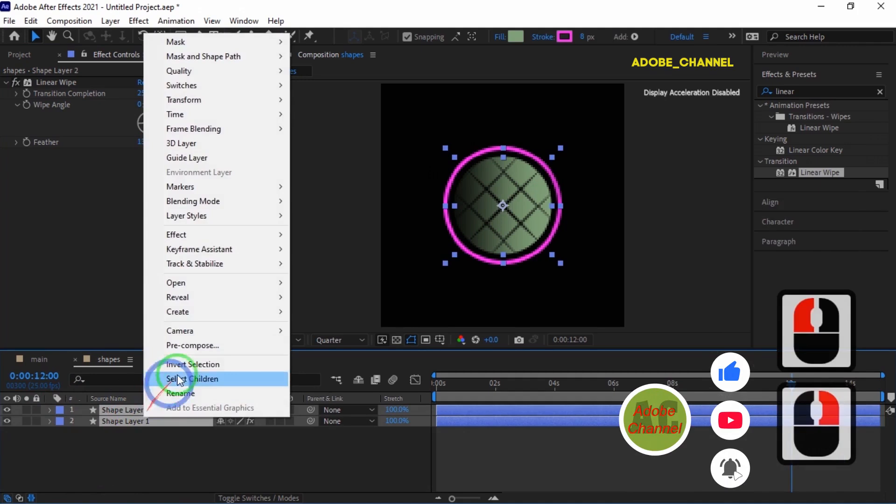
left_click(187, 344)
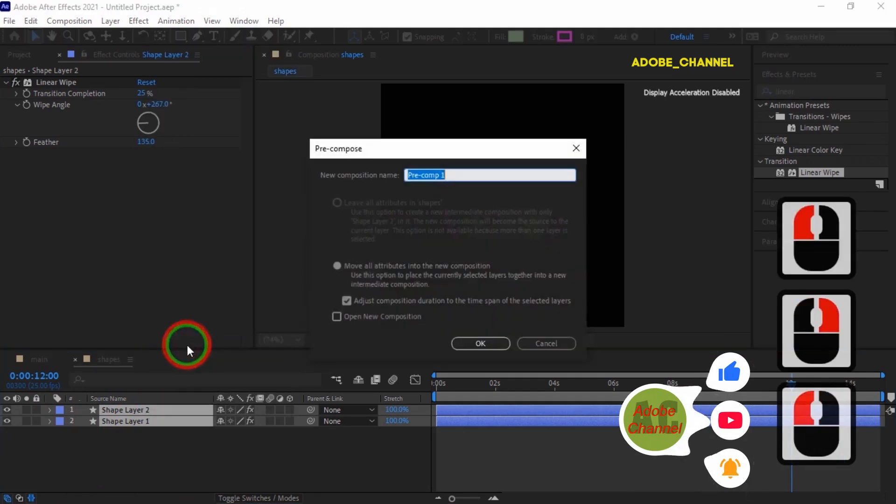
left_click(481, 344)
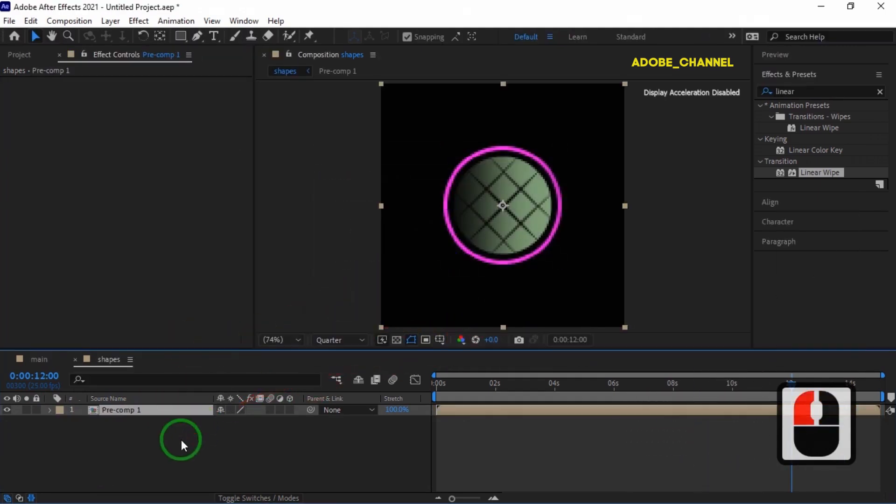
Add the shapes composition to main beneath the particles layer and turn off its visibility
left_click(18, 54)
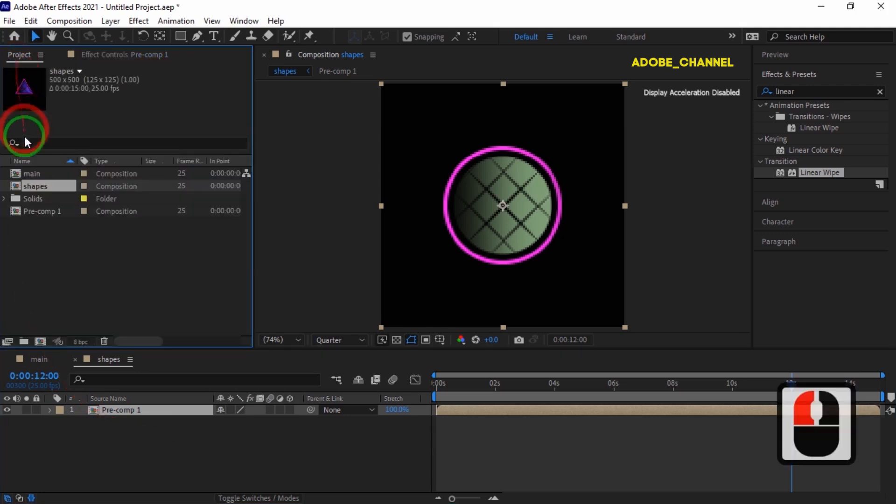
left_click(39, 358)
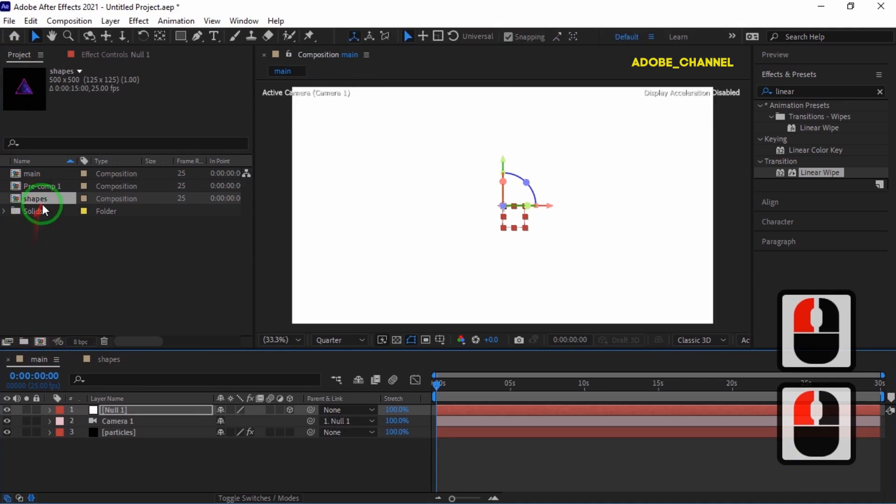
left_click_drag(42, 197, 80, 460)
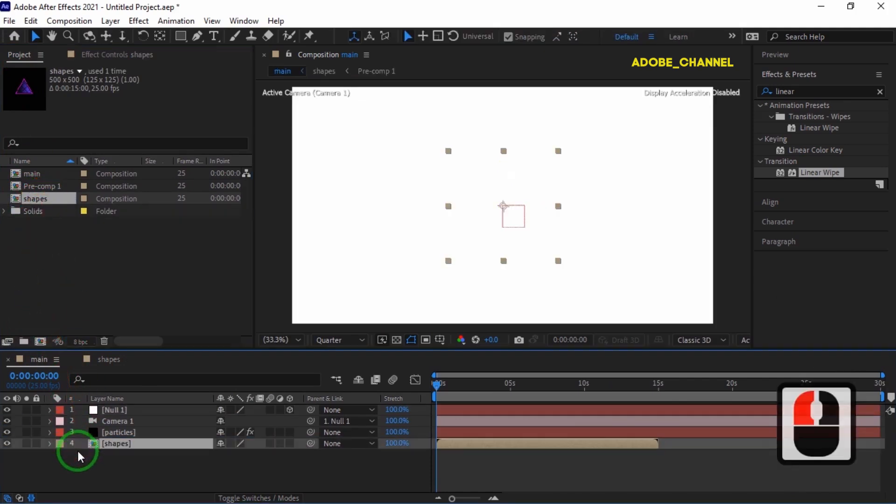
left_click(7, 444)
Change the Particle Type of the particles layer's Particular effect to Sprite
left_click(111, 433)
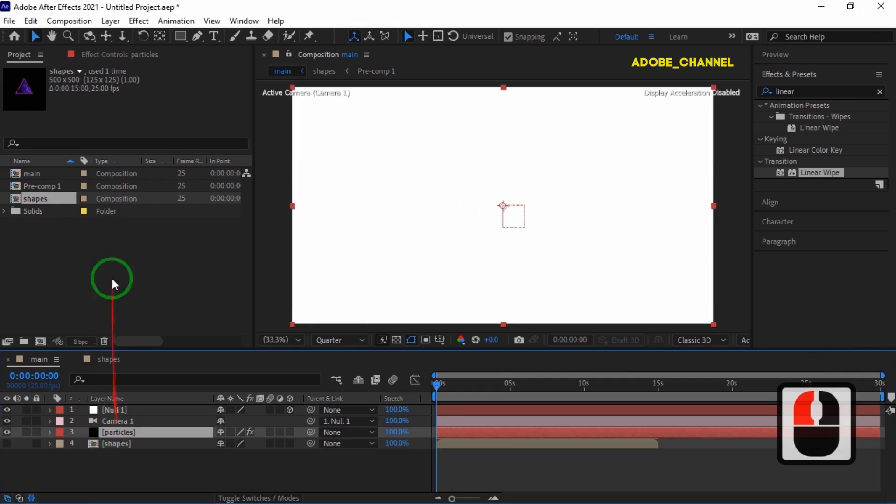
left_click(122, 54)
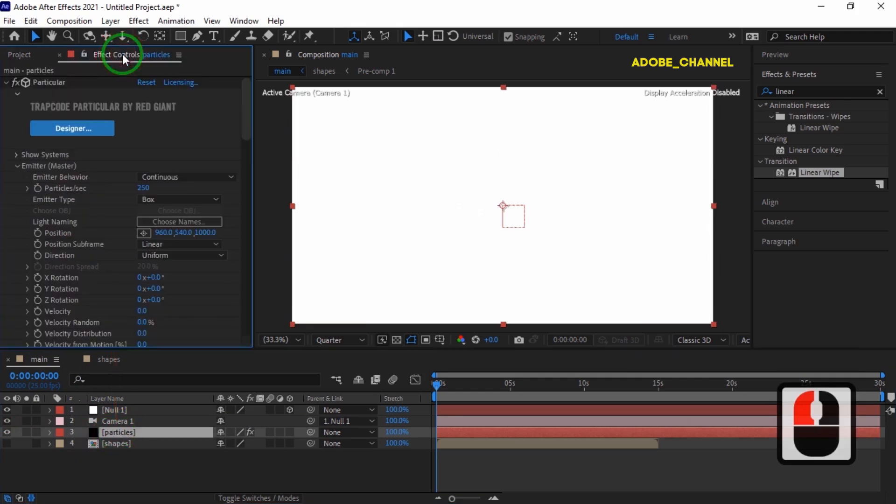
scroll(46, 214, "down", 11)
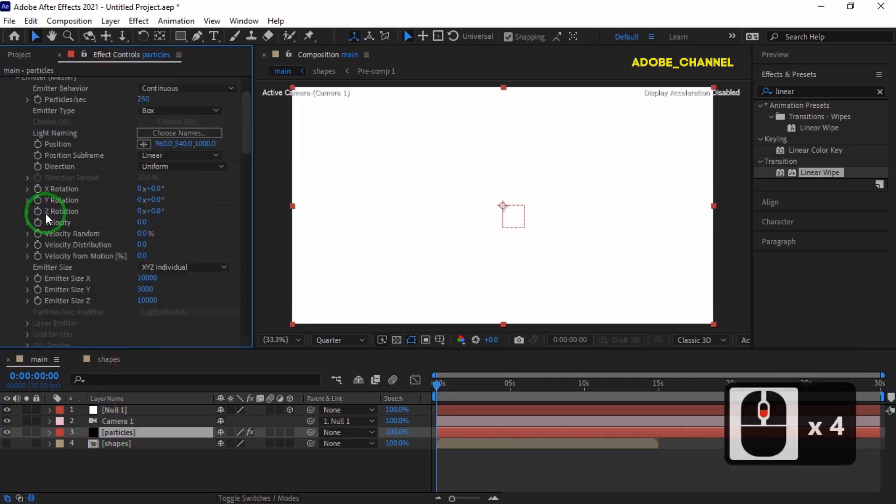
scroll(38, 208, "down", 3)
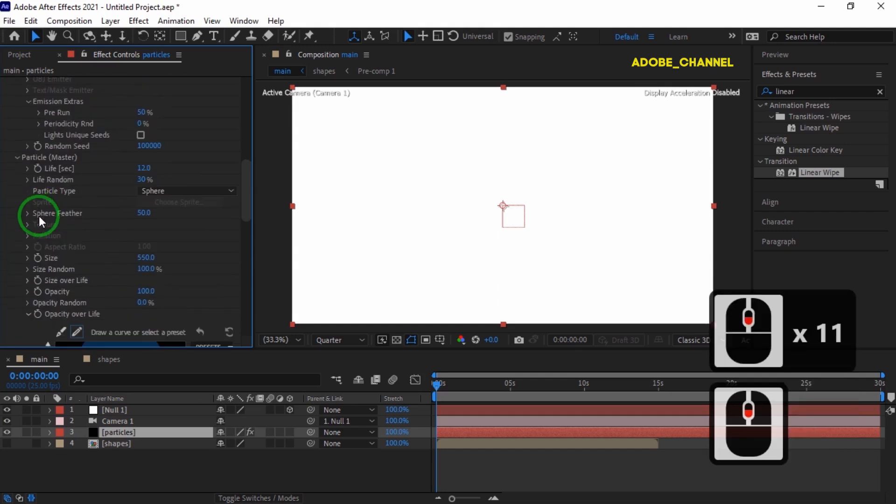
left_click(229, 191)
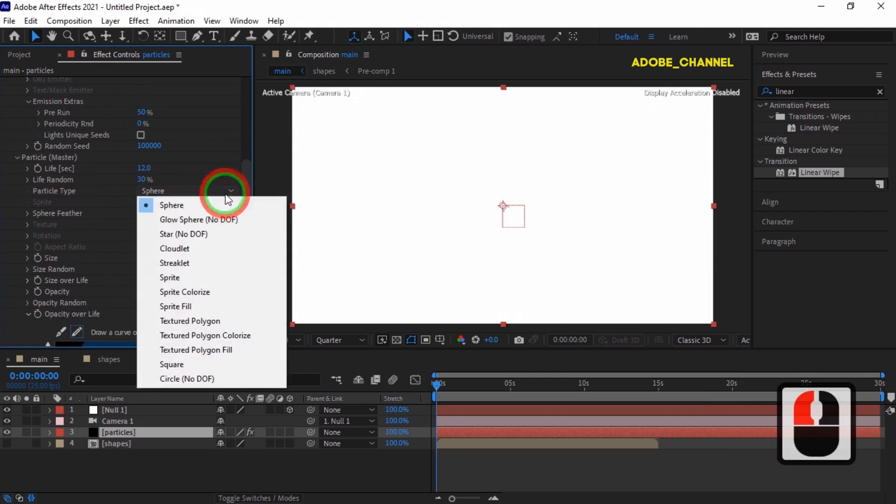
left_click(183, 279)
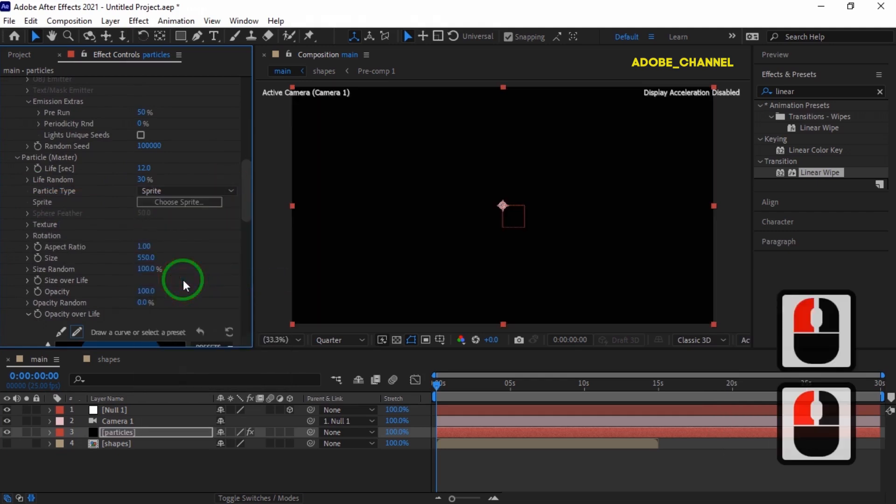
Choose the shapes layer as the sprite's Texture layer in Particular
left_click(27, 226)
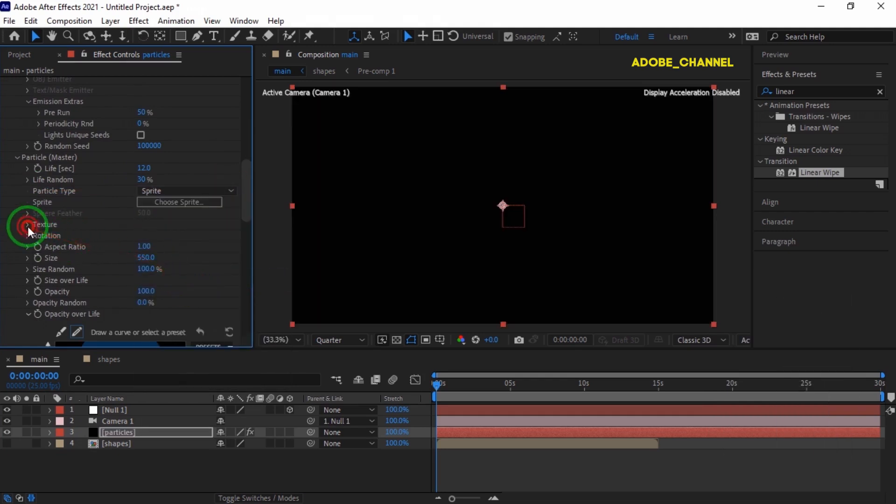
left_click(178, 236)
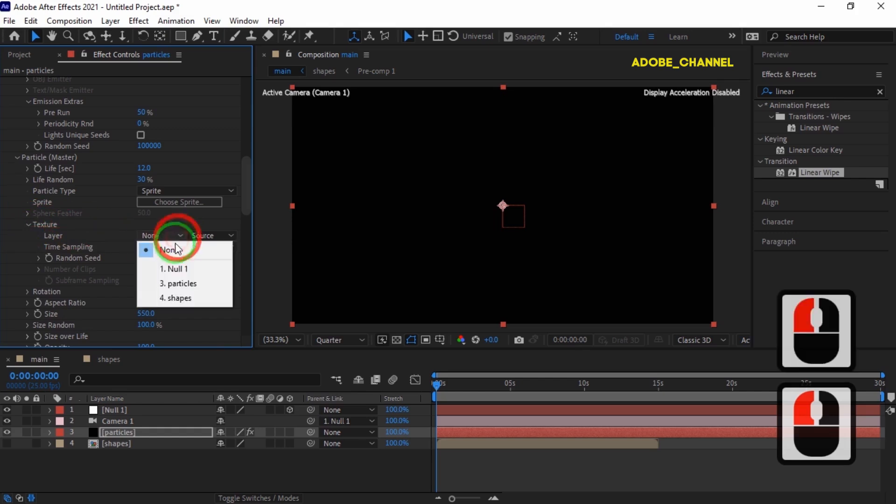
left_click(175, 298)
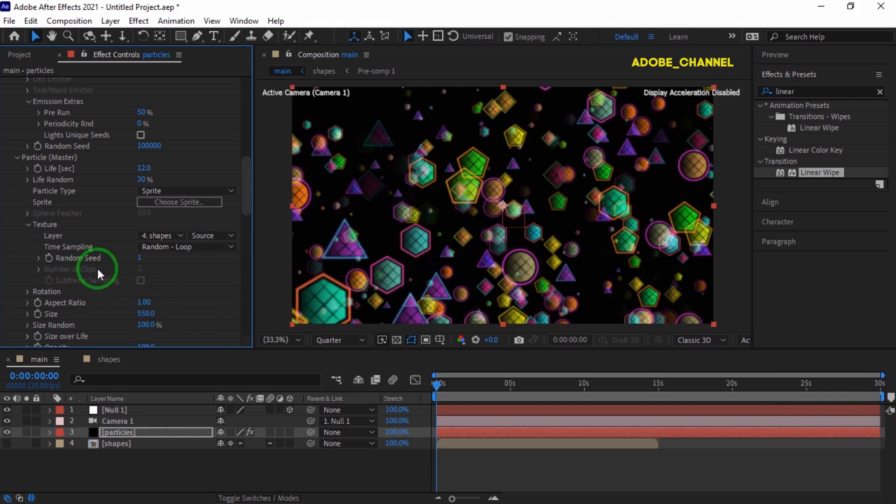
Set the particles' Rotation Speed Z to 0.1 in Particular
scroll(97, 268, "down", 2)
scroll(97, 268, "down", 2)
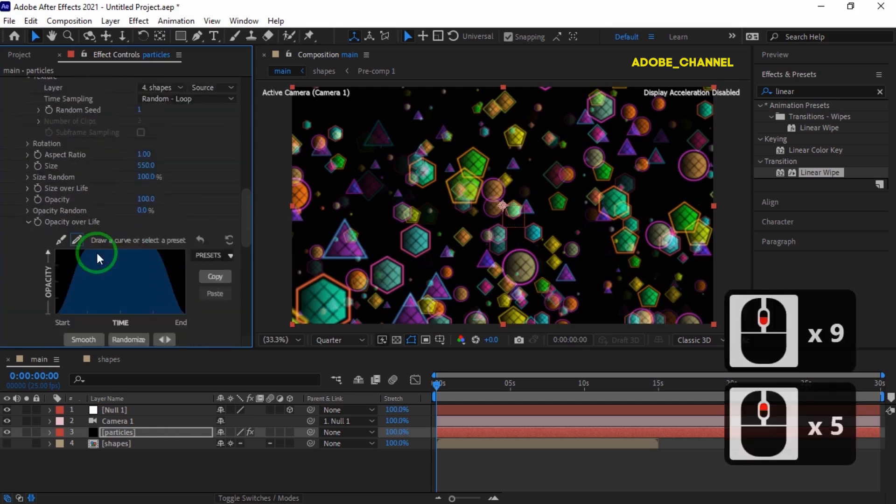
left_click(27, 174)
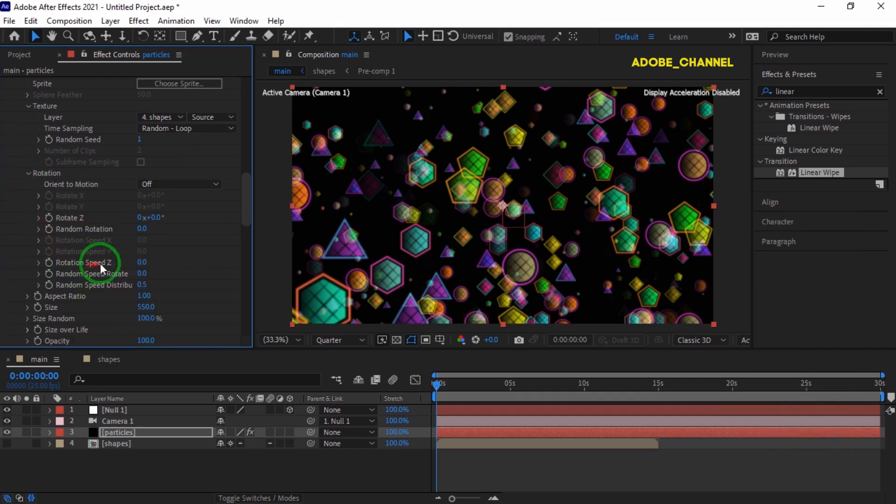
left_click(141, 263)
type(".1")
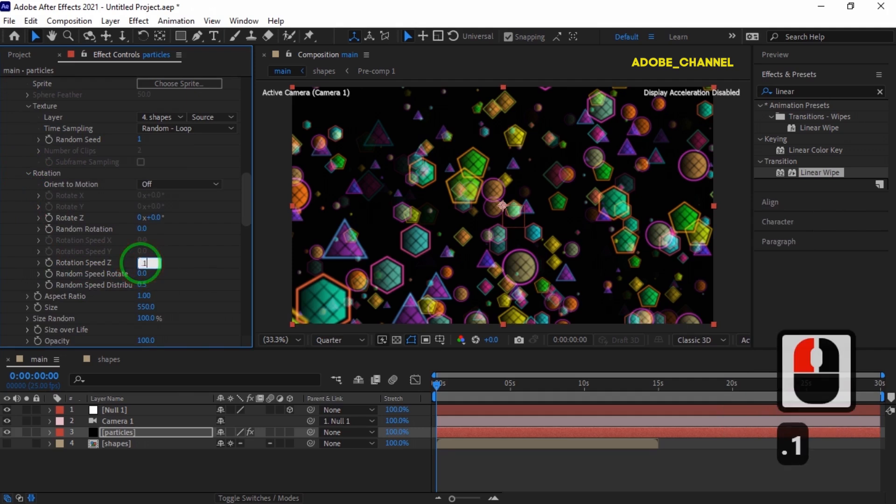
key("Return")
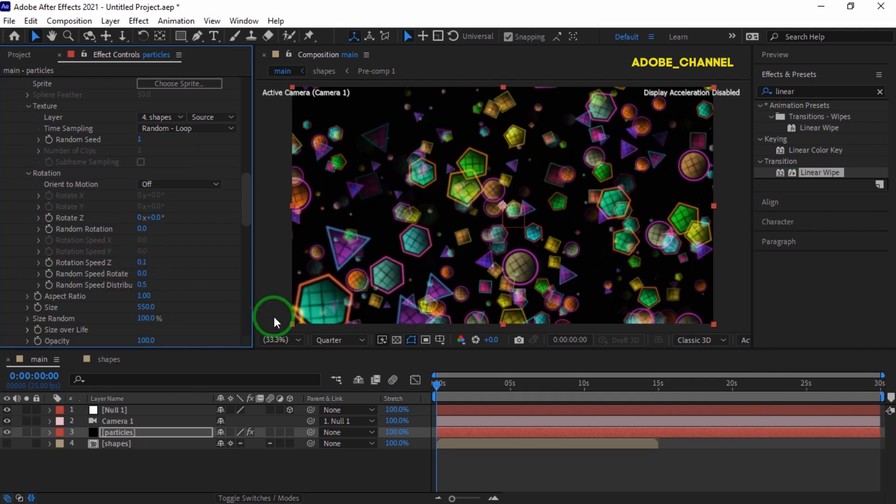
Set Camera 1's Focus Distance to 2500 pixels
left_click(151, 420)
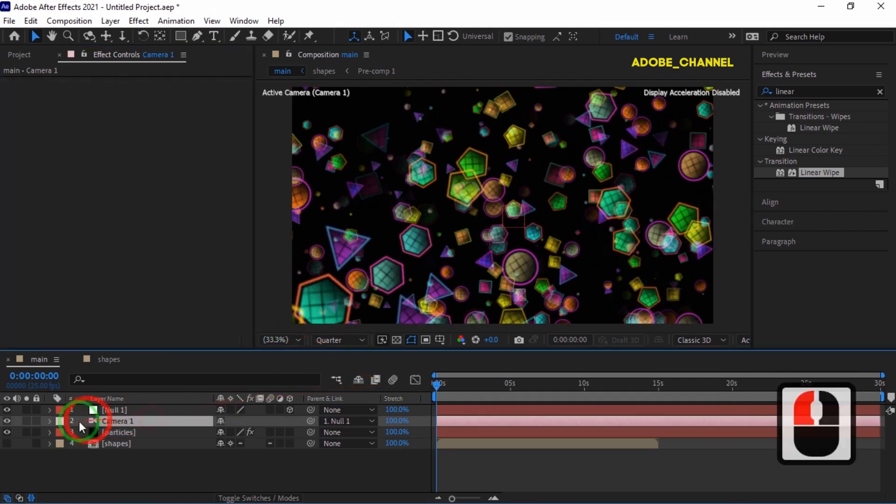
left_click(49, 421)
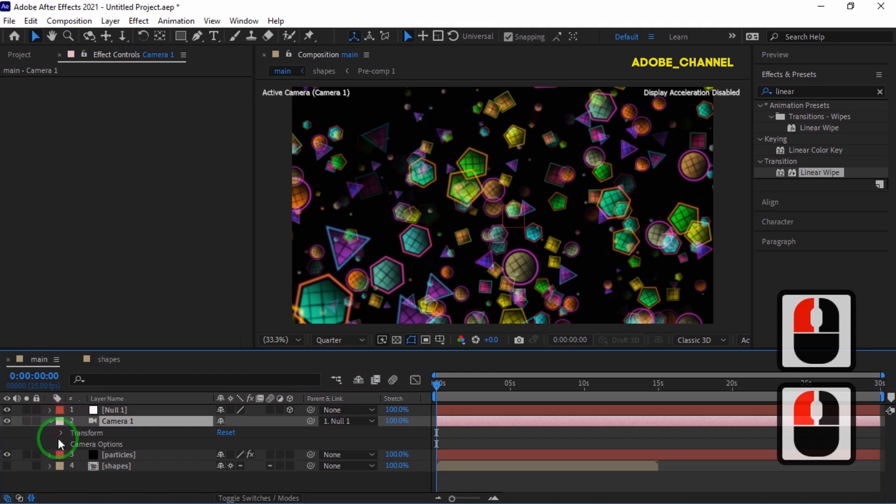
left_click(61, 443)
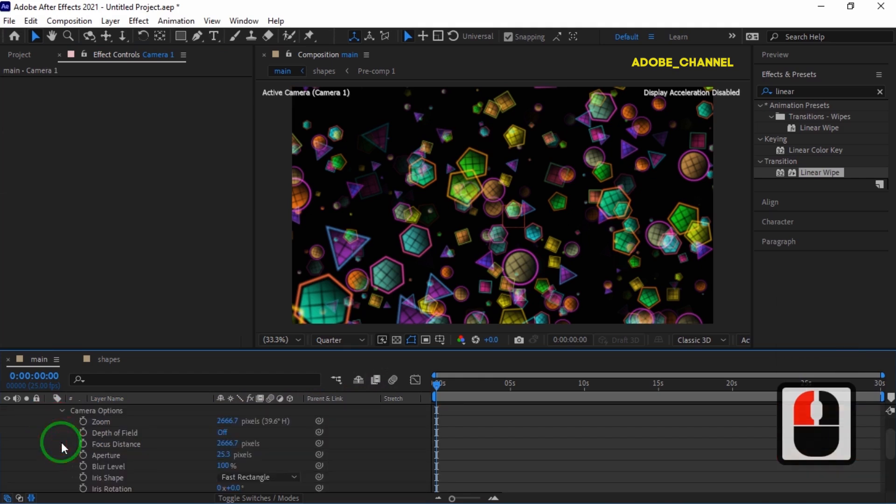
left_click(224, 444)
type("2500")
key("Return")
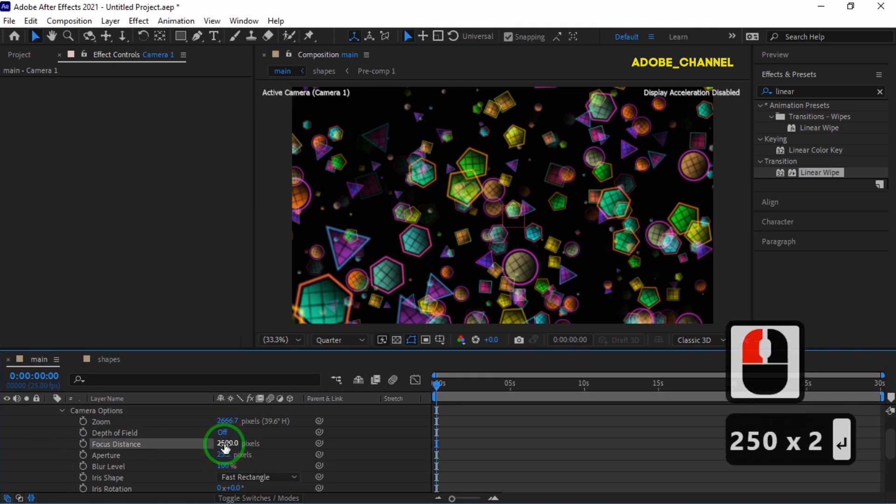
Set Camera 1's Aperture to 700 pixels and collapse the camera's properties
left_click(225, 454)
type("7")
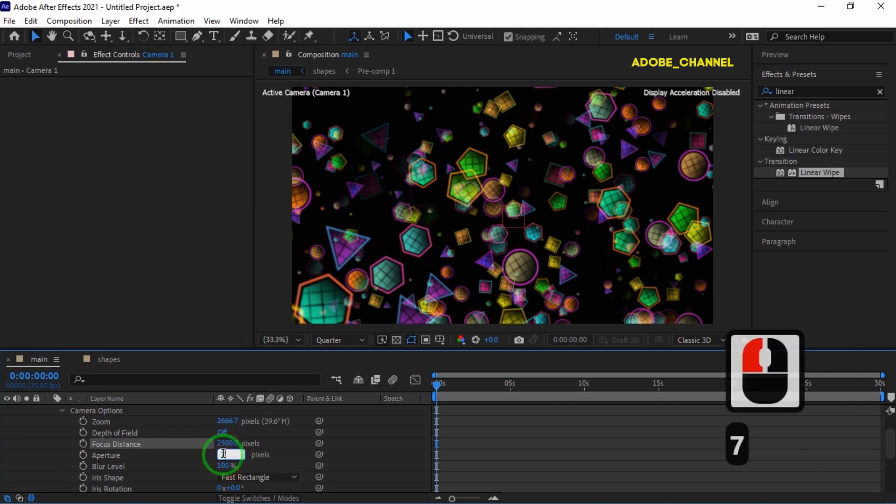
type("00")
key("Return")
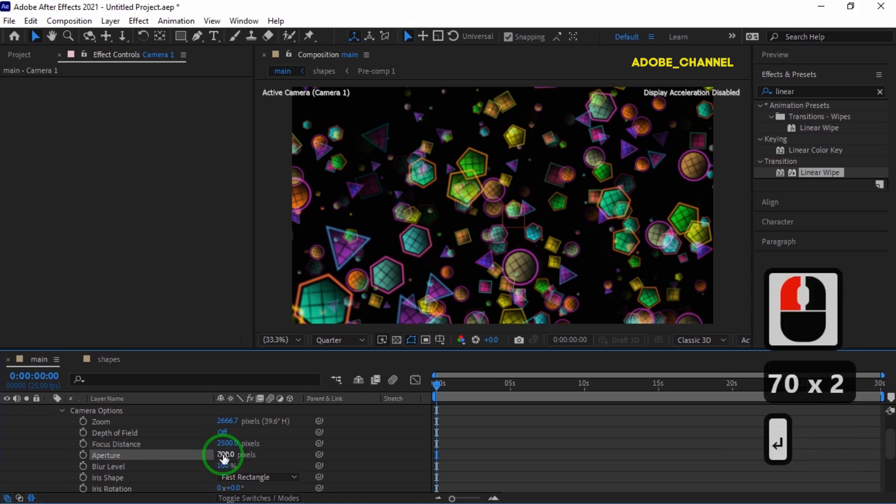
left_click(61, 411)
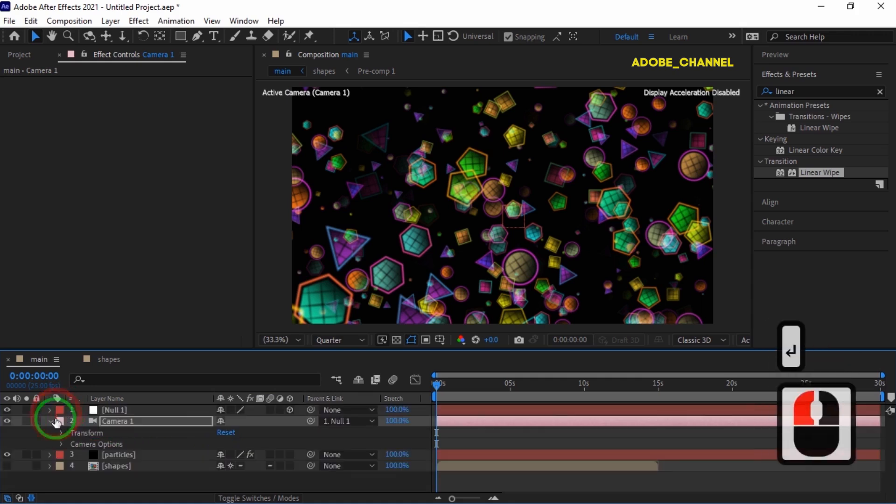
left_click(52, 422)
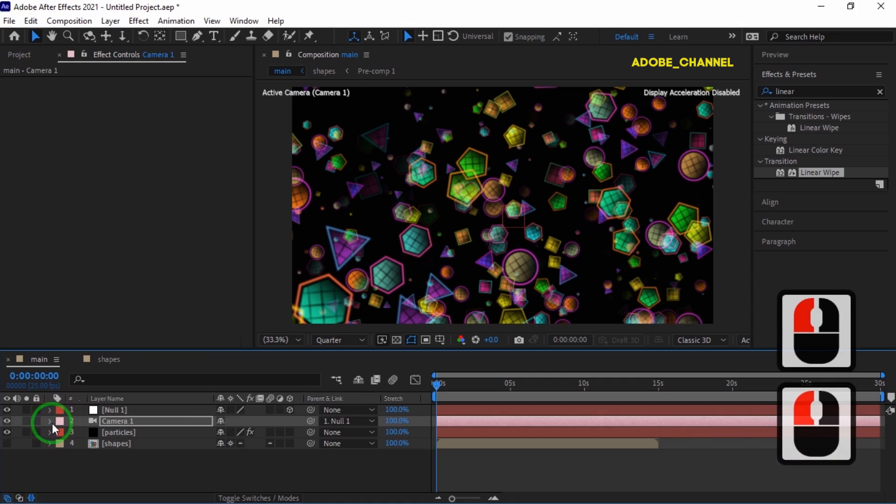
Add an adjustment layer to the main composition and place it above Null 1 at the top of the layer stack
right_click(147, 466)
mouse_move(188, 309)
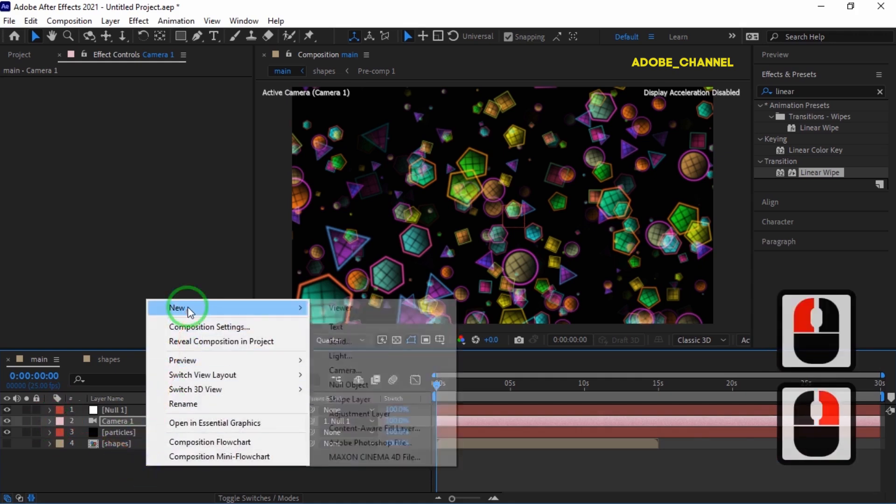
left_click(340, 415)
left_click_drag(183, 419, 180, 405)
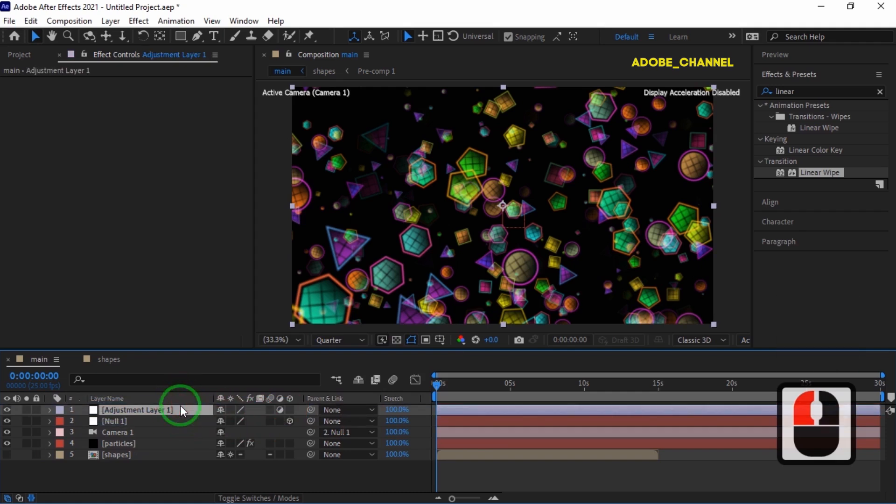
Find the Trapcode Shine effect and apply it to the adjustment layer
left_click_drag(813, 91, 761, 93)
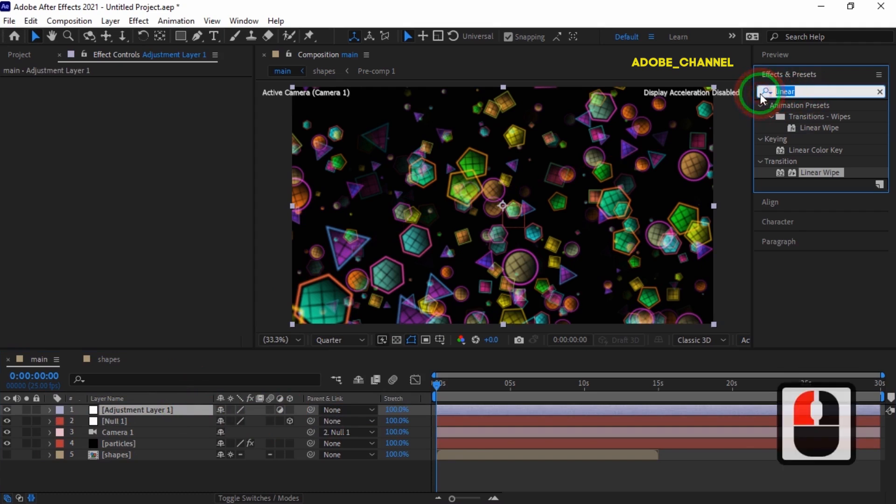
type("shi")
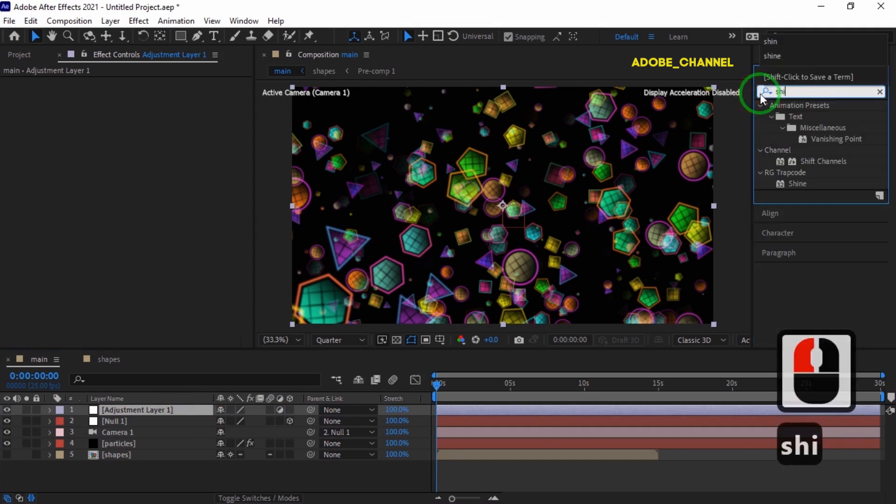
type("ne")
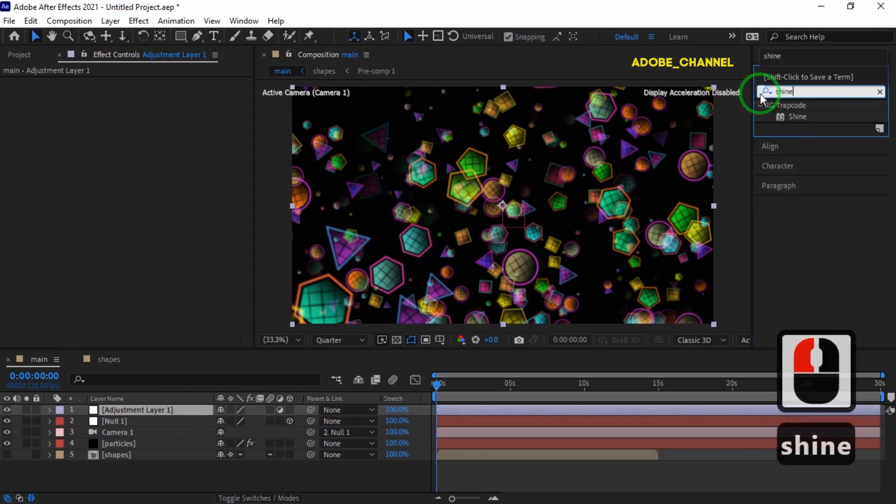
double_click(795, 117)
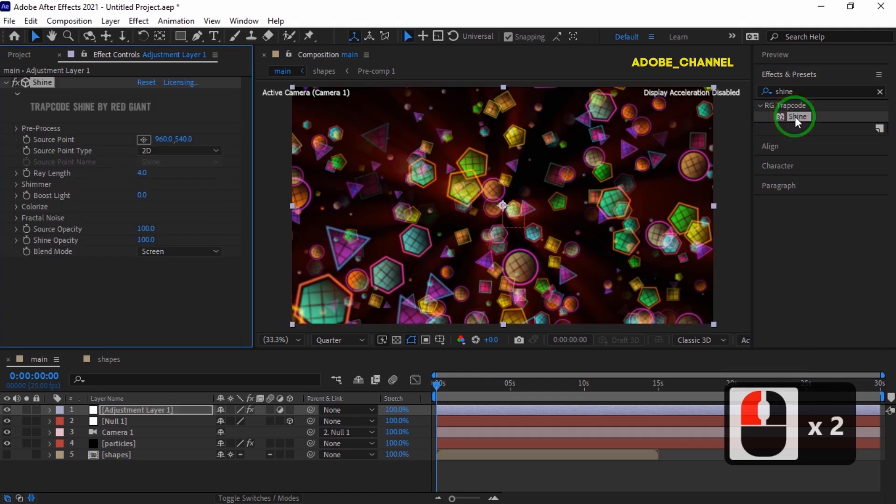
Set Shine's Ray Length to 0.2
left_click(147, 173)
type(".2")
key("Return")
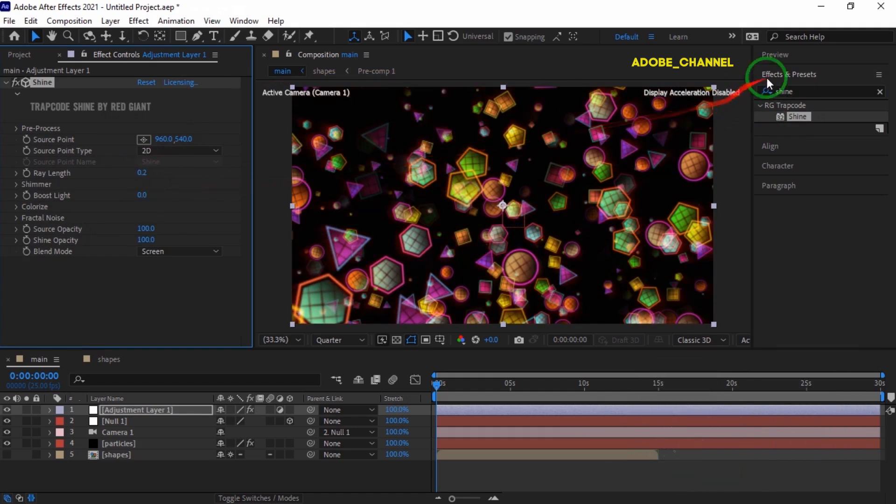
Play a preview of the main composition to review the particle animation with the Shine glow
left_click(822, 57)
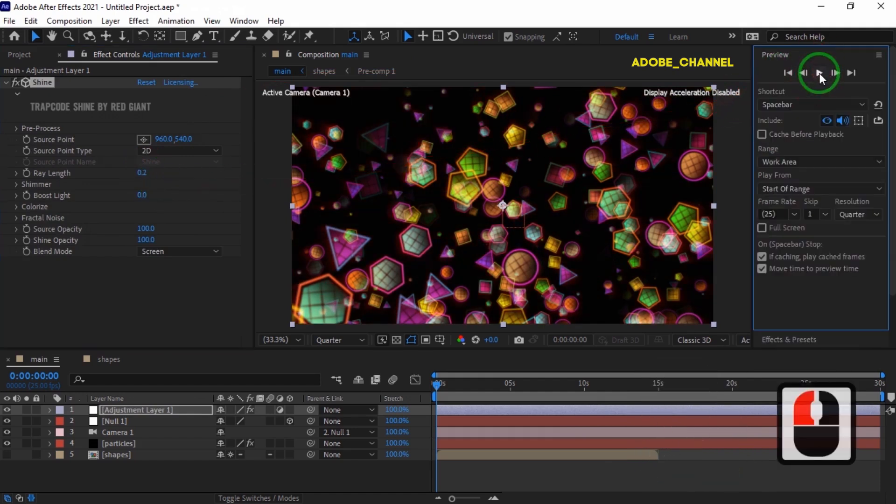
left_click(820, 73)
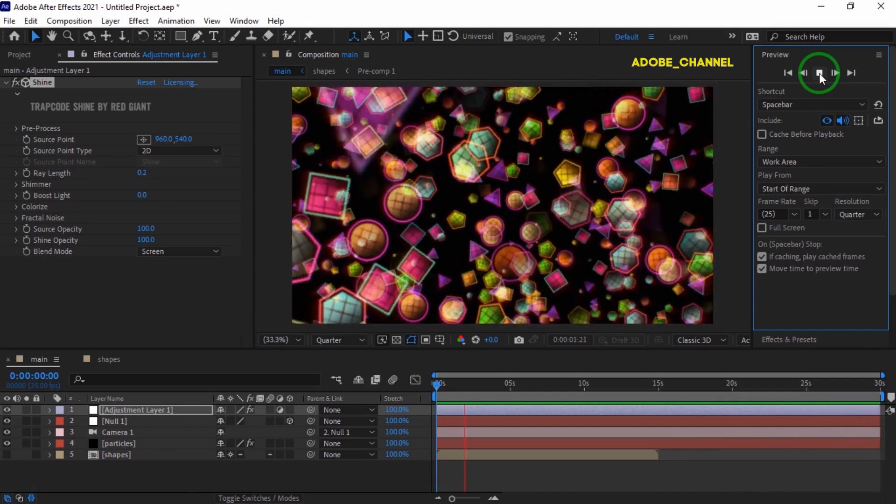
left_click(820, 70)
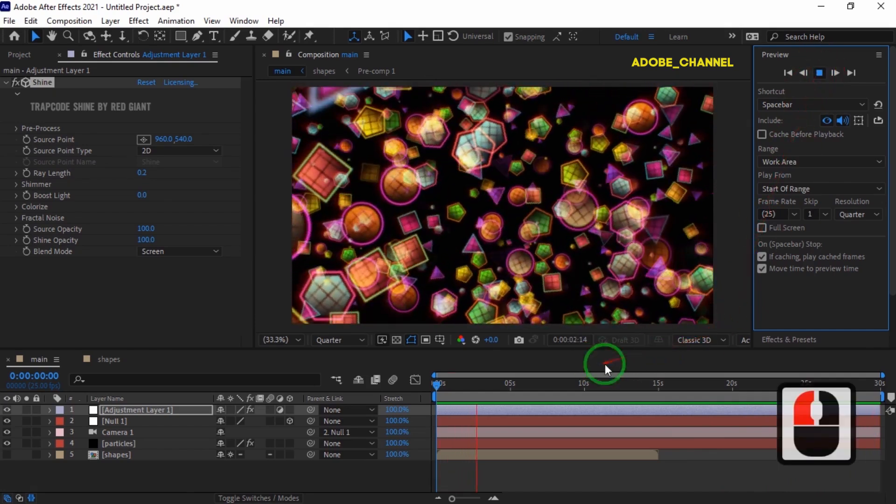